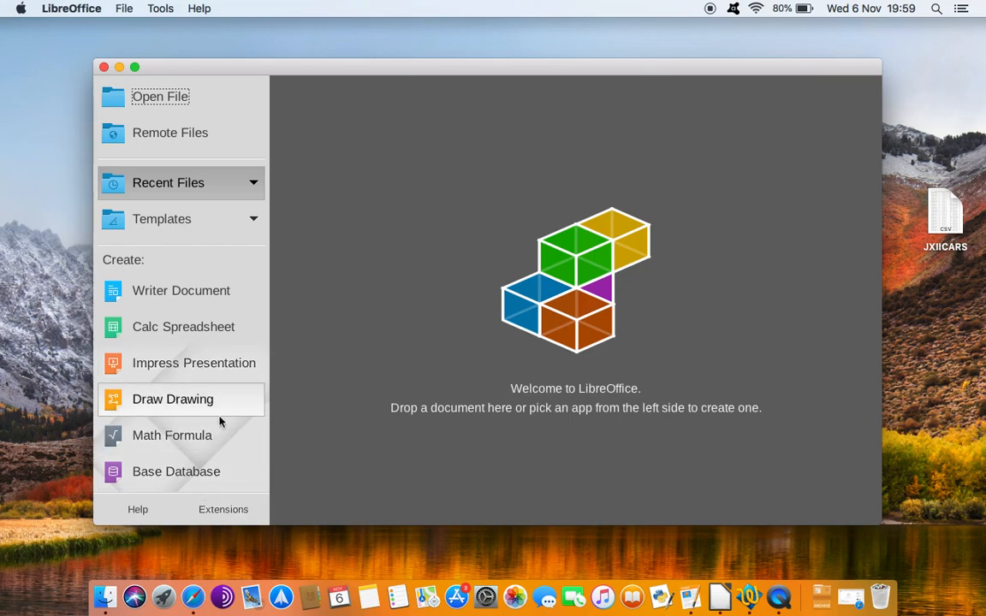
Step: Create a new HSQLDB Embedded database with the Database Wizard, choosing not to register it and to open it for editing
click(193, 480)
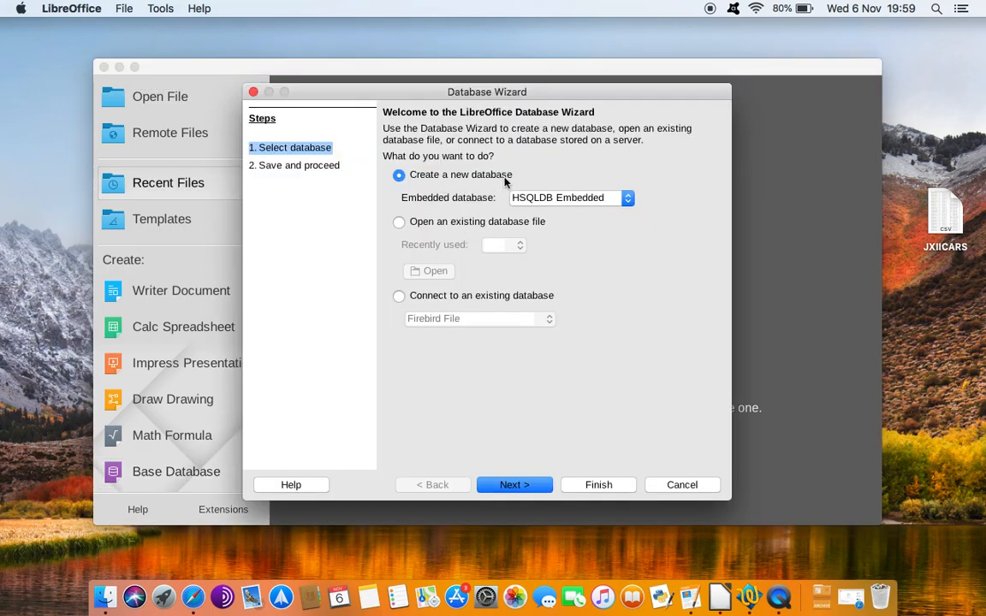
click(542, 486)
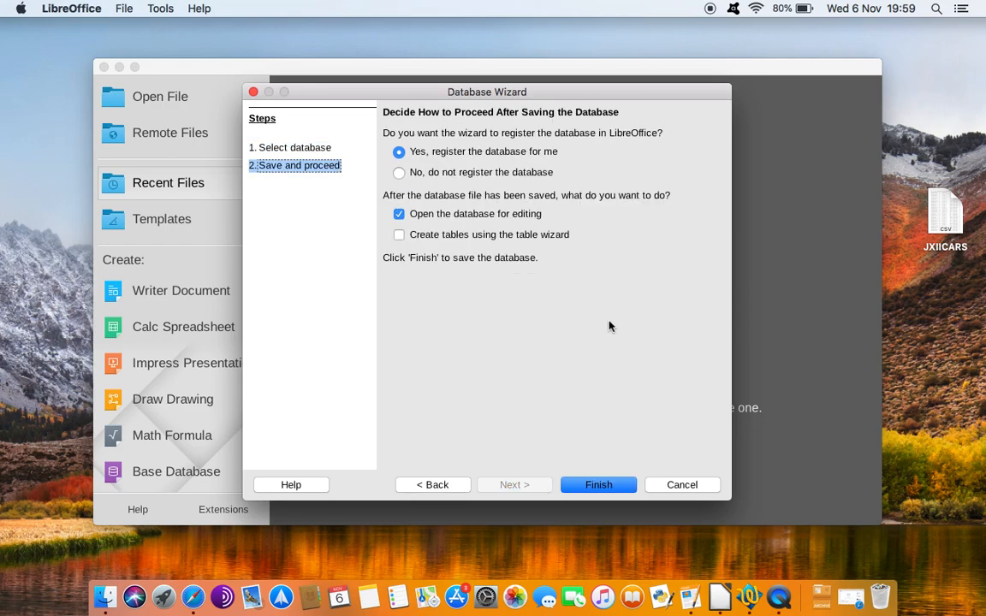
click(399, 172)
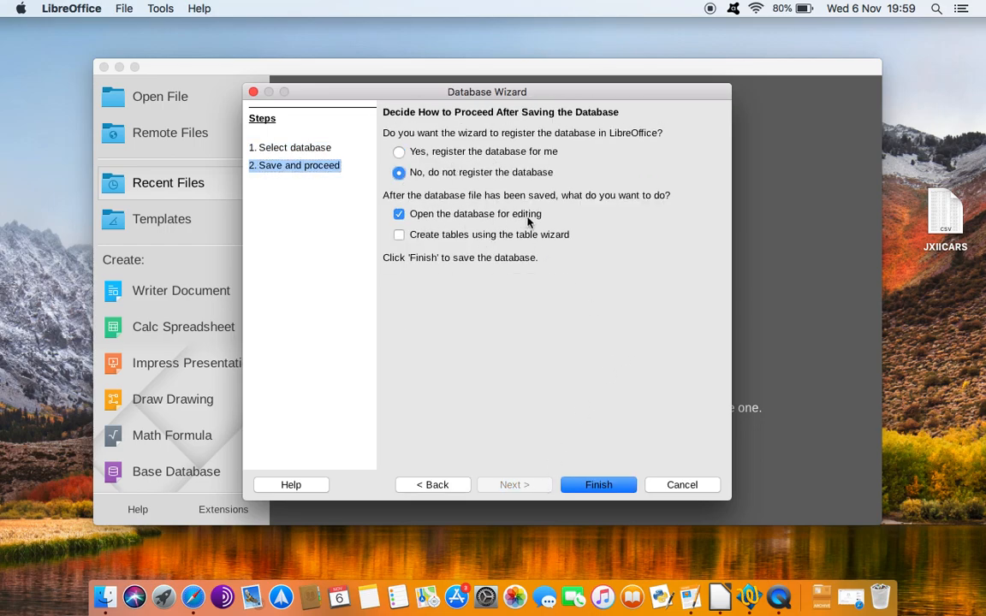
click(603, 486)
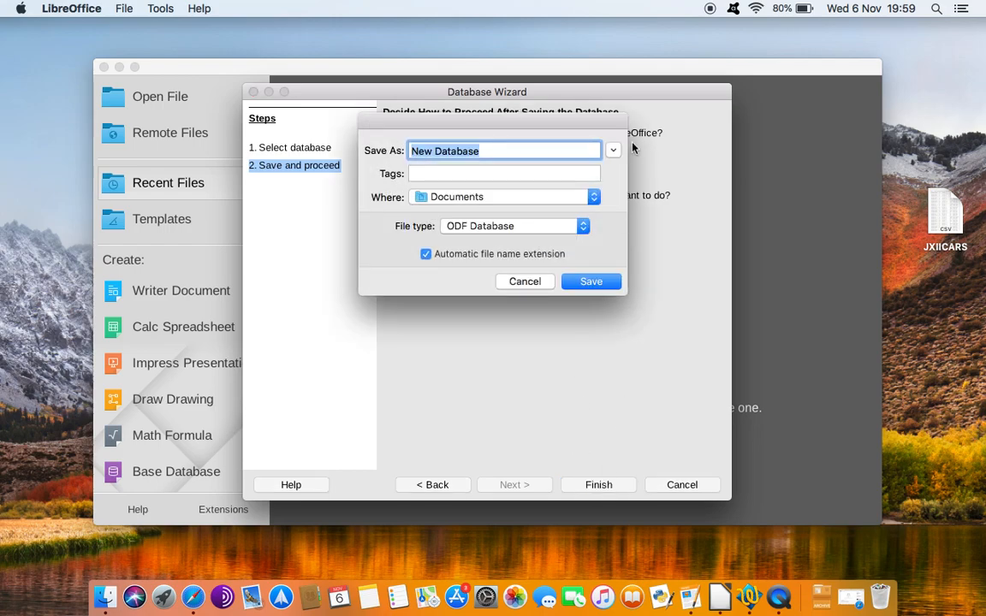
Step: Save the new database as JXIICARS on the Desktop in ODF Database format
drag(945, 209, 929, 202)
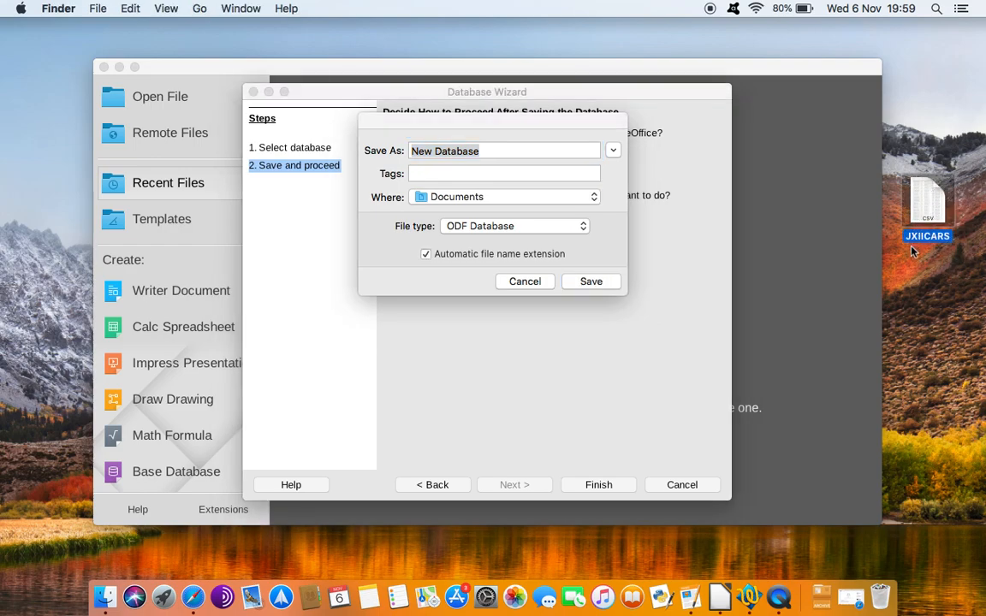
click(491, 151)
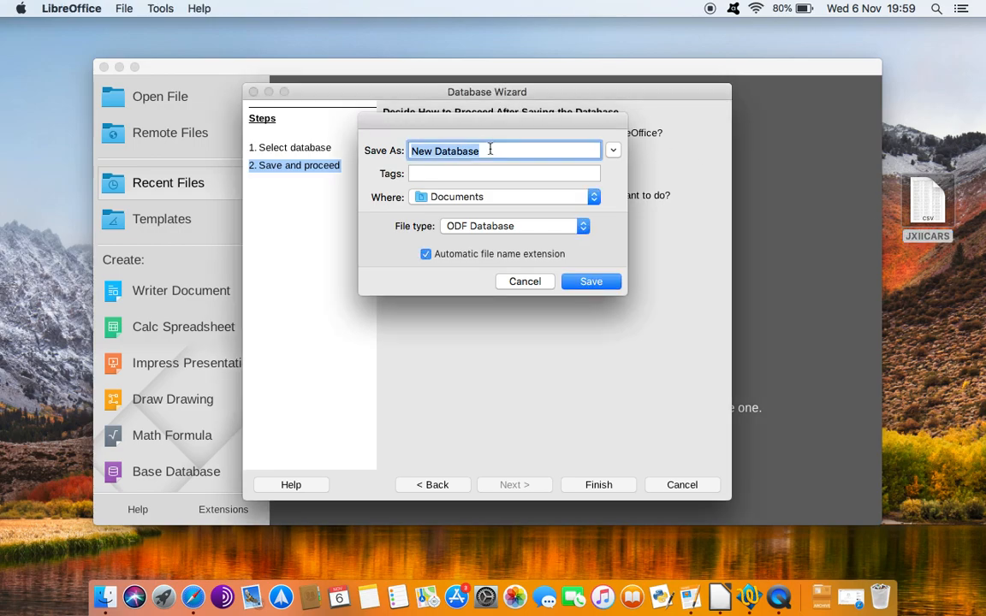
text(JXIICARS)
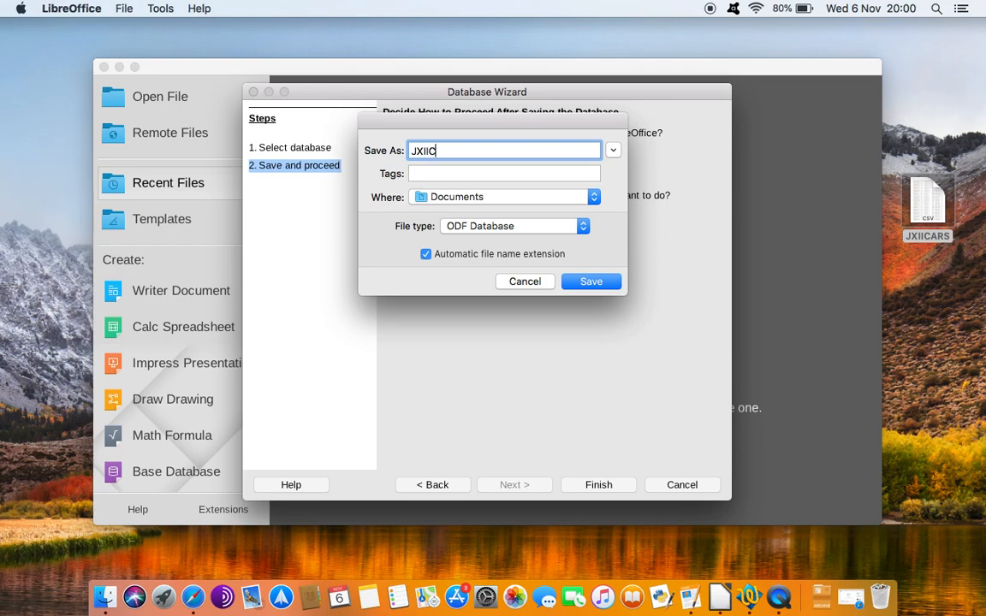
click(592, 198)
click(512, 305)
click(604, 279)
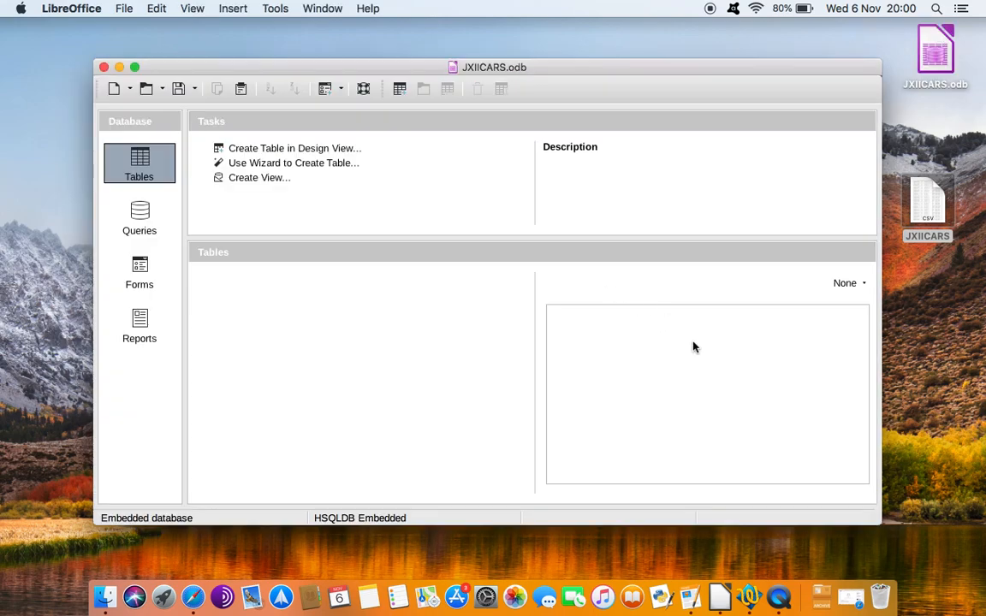
click(926, 204)
mouse_move(926, 204)
mouse_down()
mouse_move(947, 100)
mouse_move(940, 197)
mouse_up()
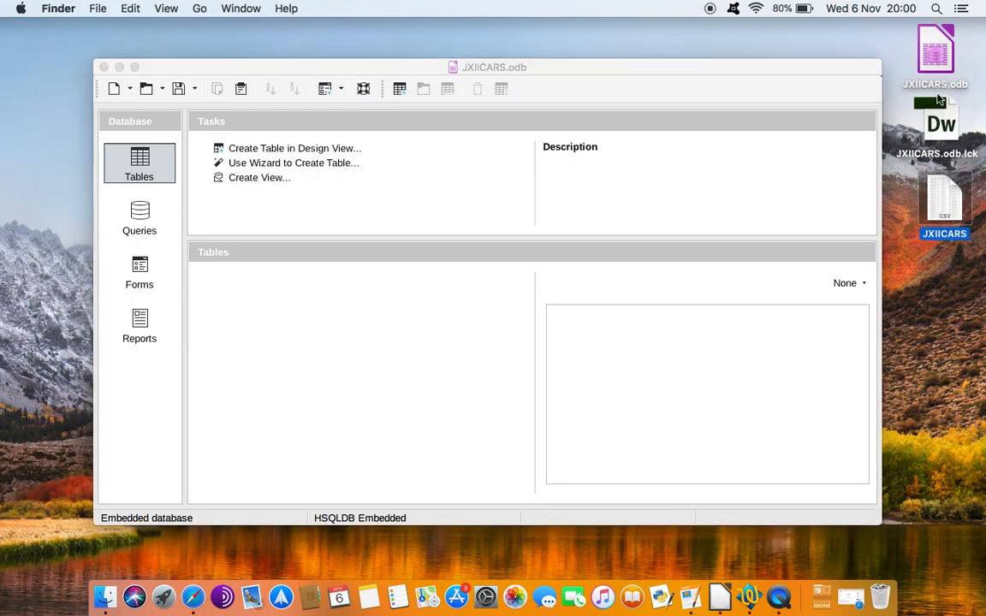
click(936, 125)
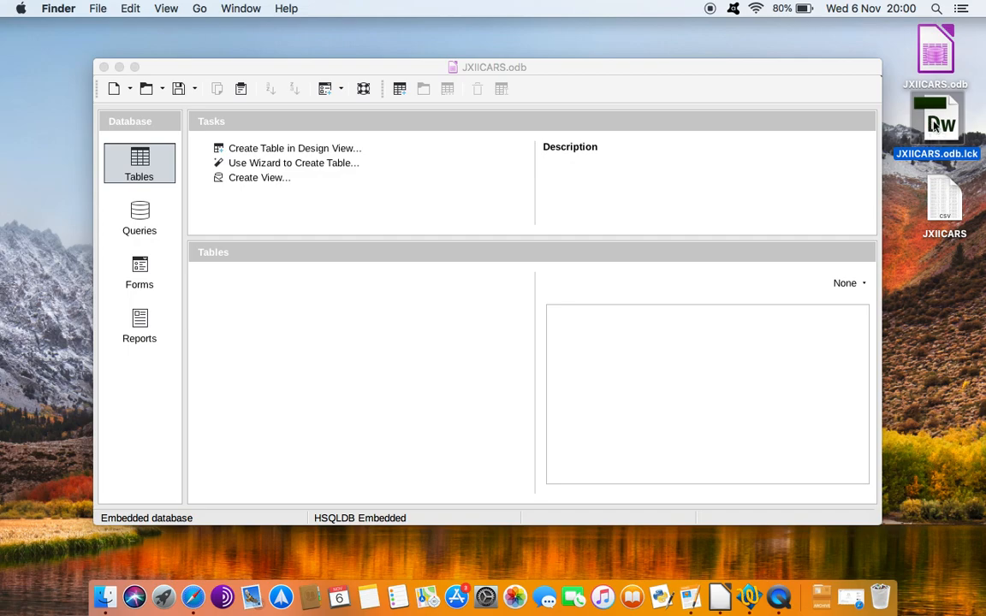
click(935, 53)
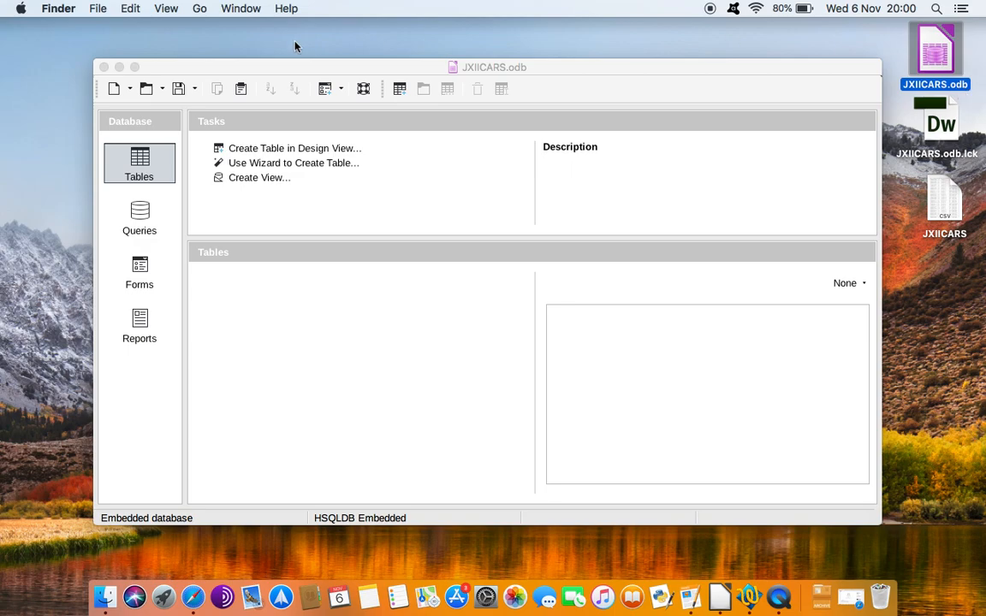
Step: Close the JXIICARS database, reopen JXIICARS.odb from the desktop and show its tables
click(151, 63)
click(103, 66)
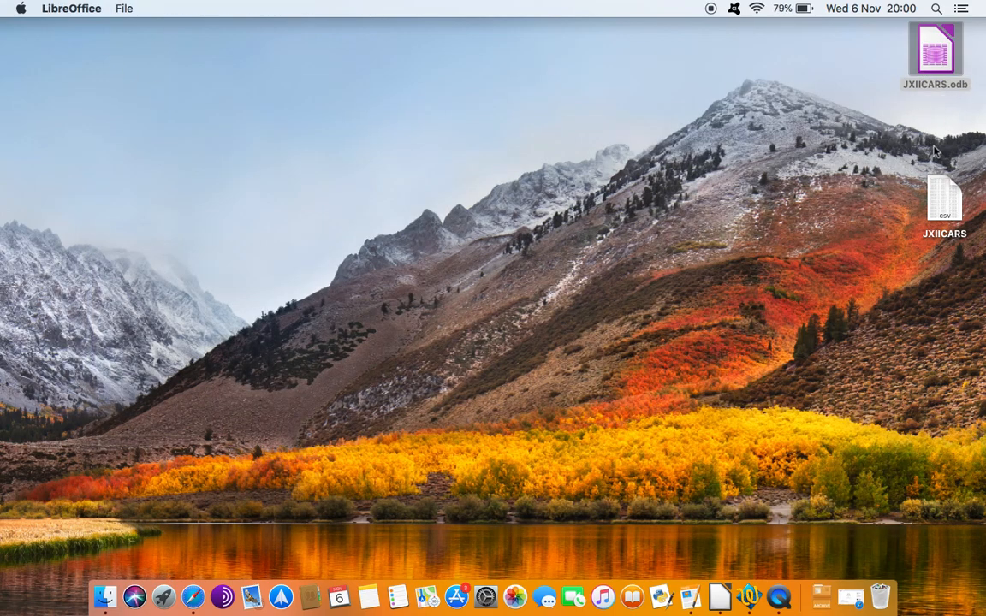
double_click(934, 63)
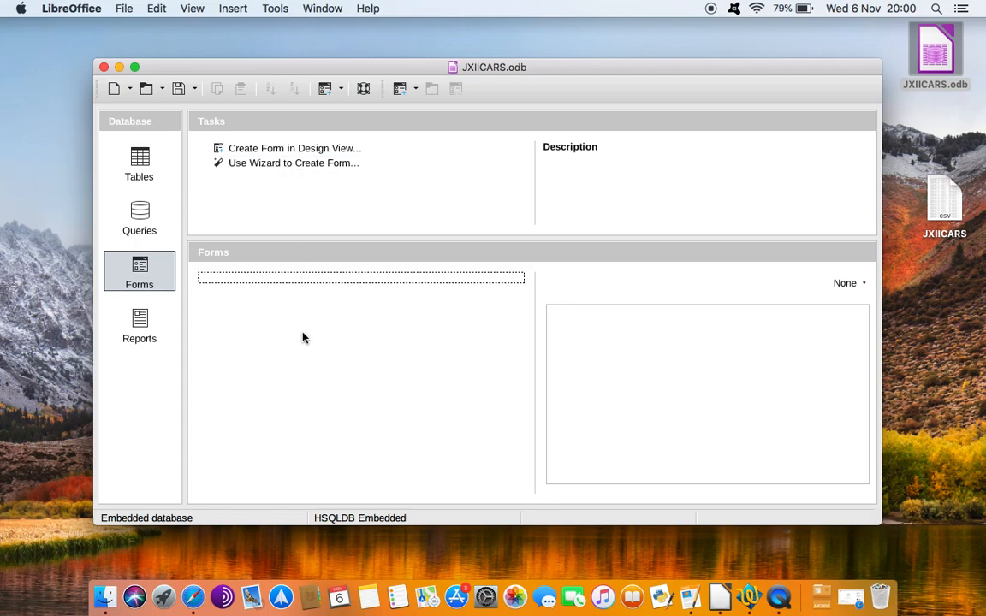
click(147, 166)
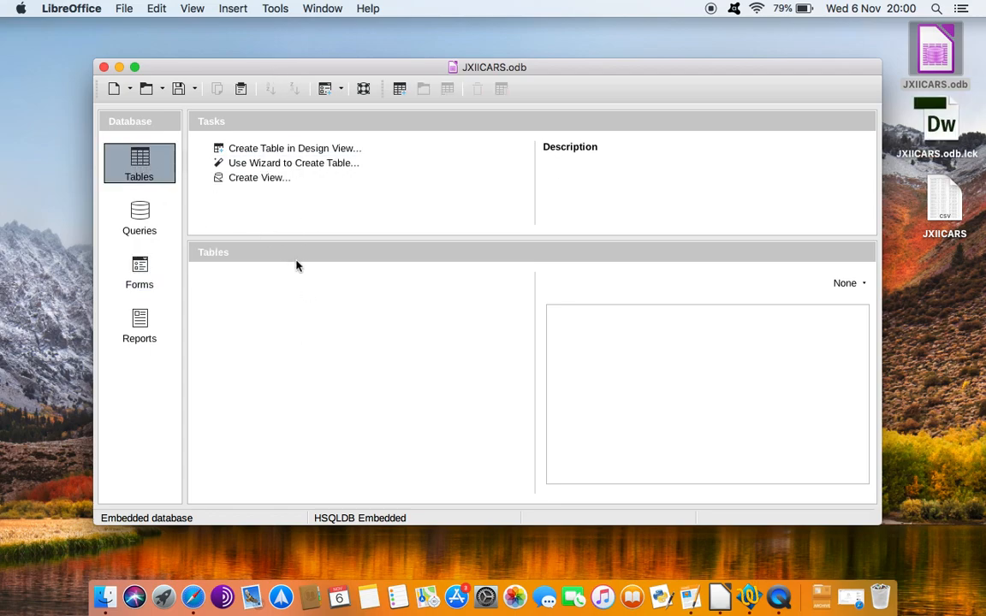
Step: Open the JXIICARS CSV file from the desktop in TextWrangler
click(946, 205)
drag(946, 205, 941, 205)
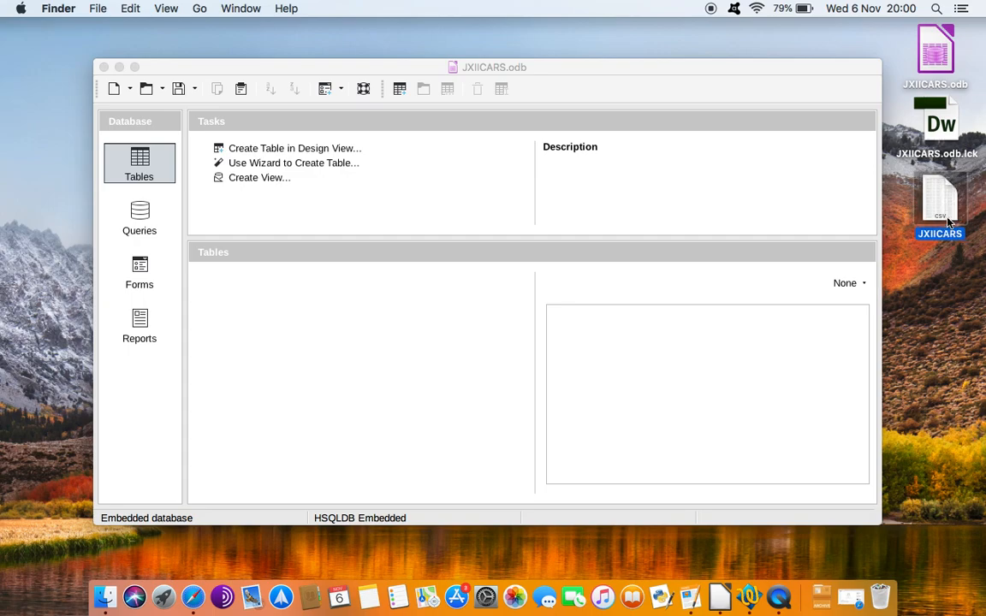
right_click(941, 197)
mouse_move(887, 213)
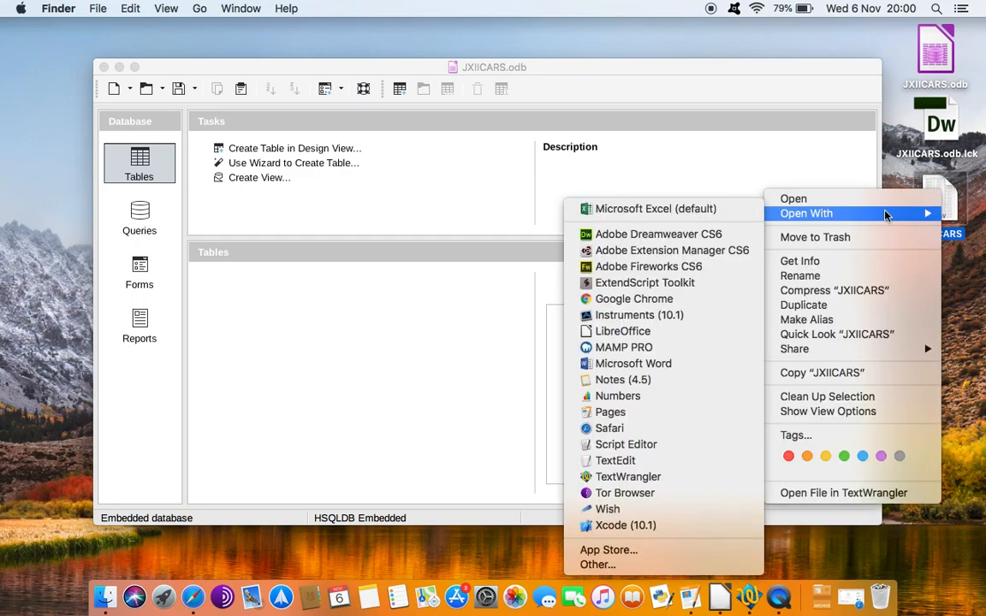
click(637, 485)
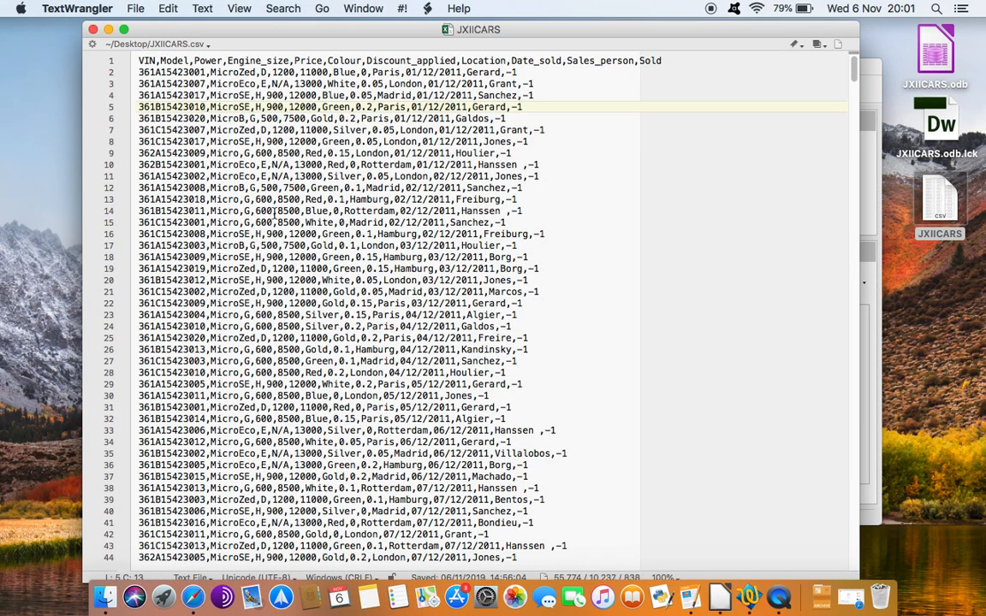
Step: Look through the CSV records from the header row to the last line and return to the start
click(147, 60)
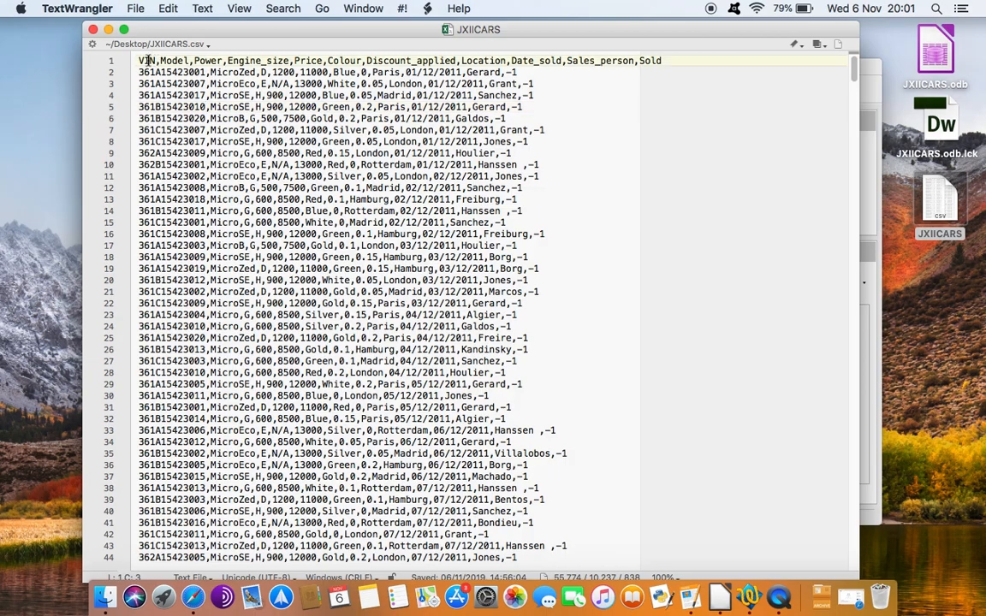
scroll(318, 247, down, 20)
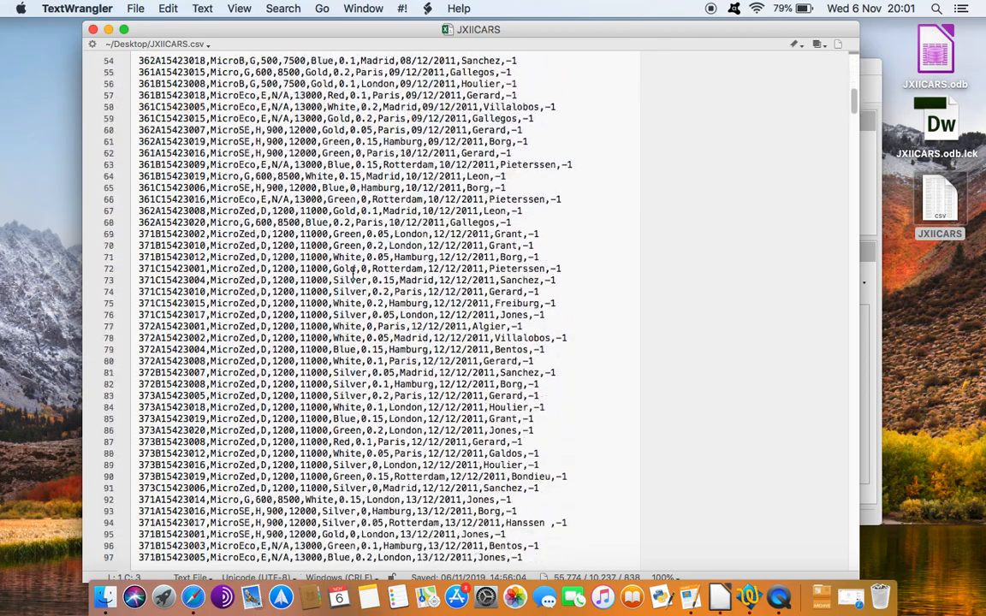
scroll(352, 274, down, 20)
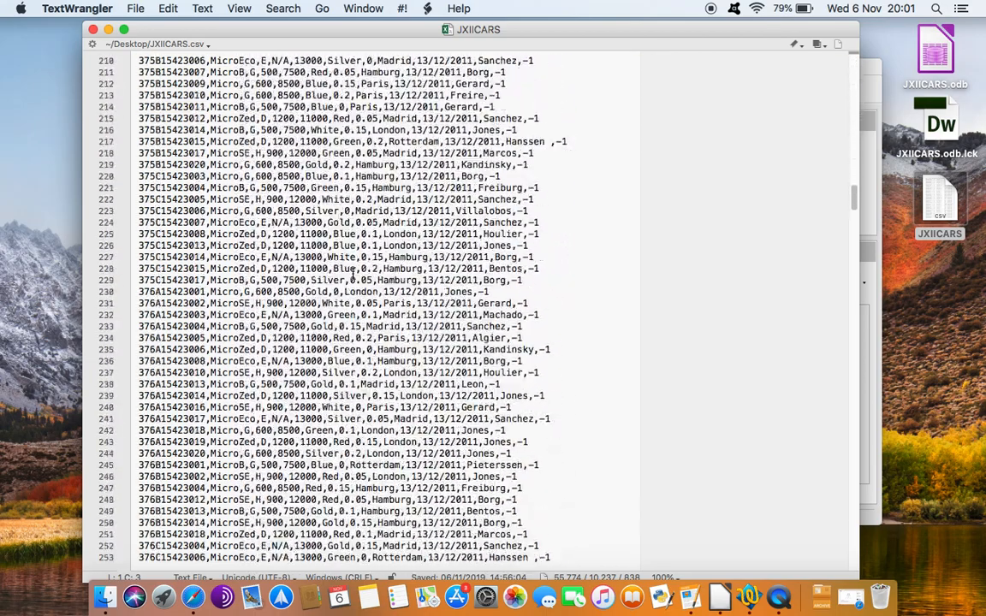
scroll(351, 274, down, 20)
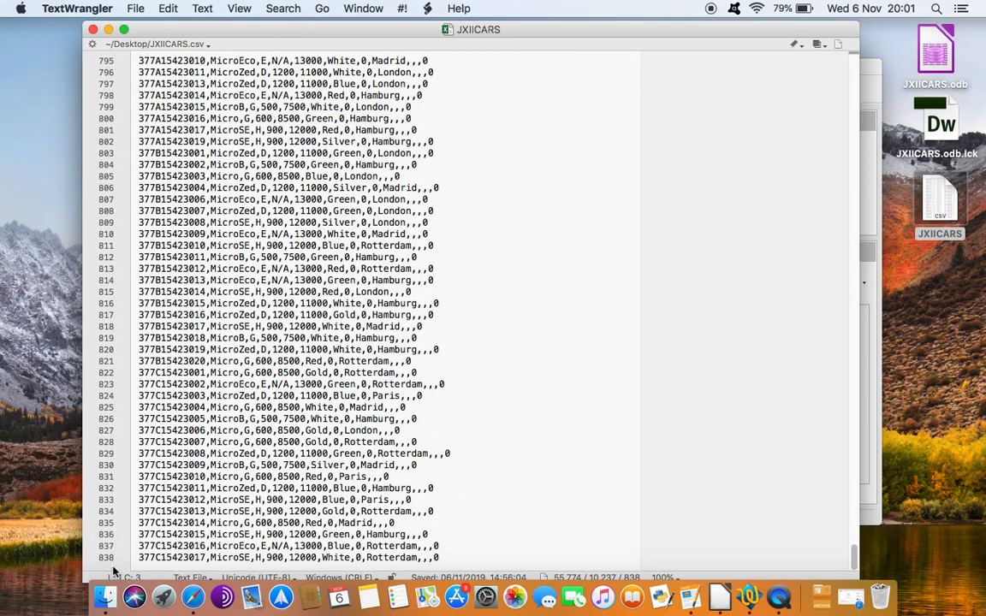
scroll(407, 246, up, 20)
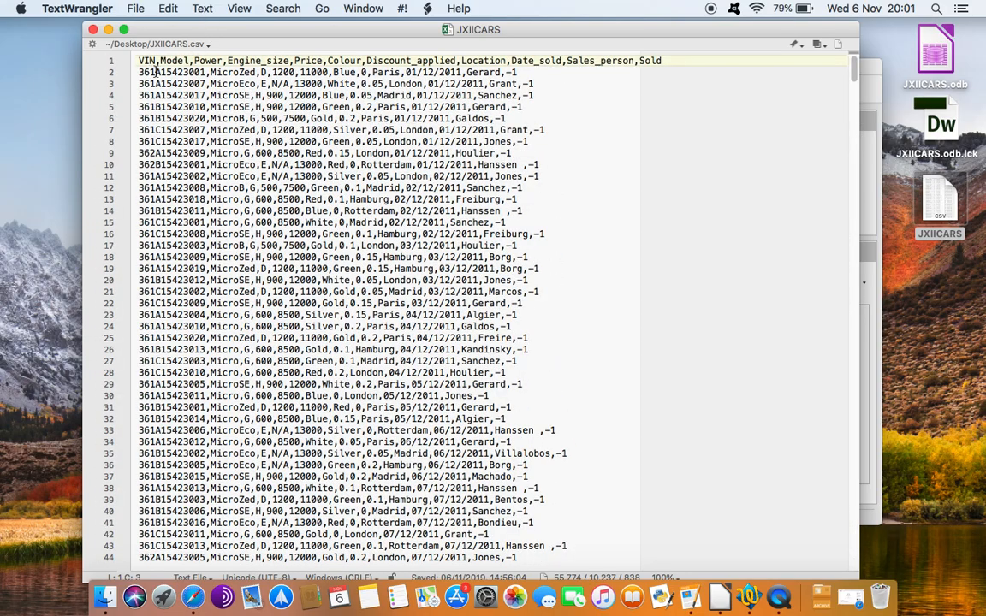
Step: Examine the field names in the header row and compare them with the values in the first record
click(209, 118)
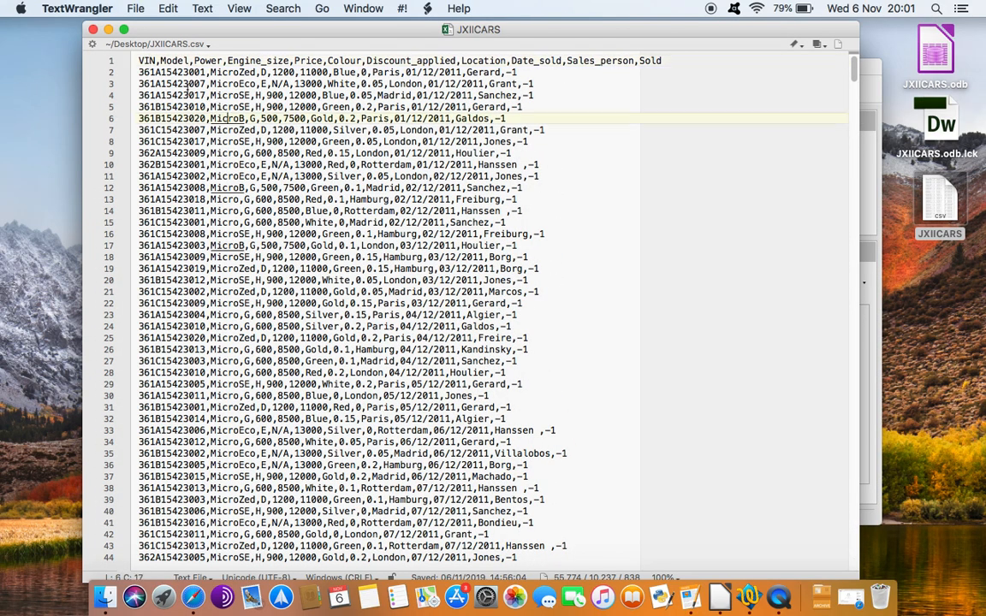
click(177, 60)
double_click(175, 61)
double_click(208, 61)
double_click(244, 60)
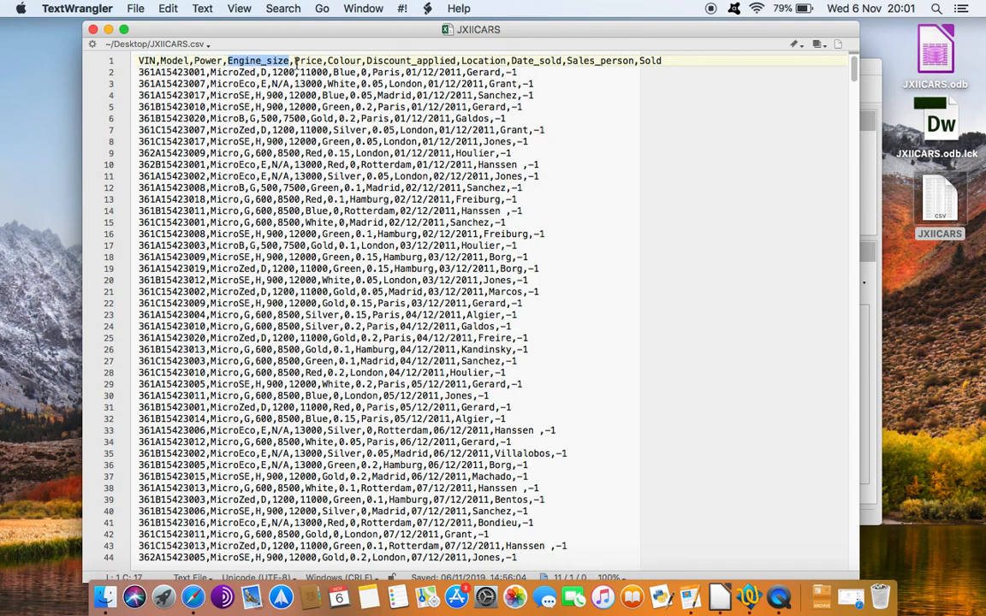
double_click(169, 72)
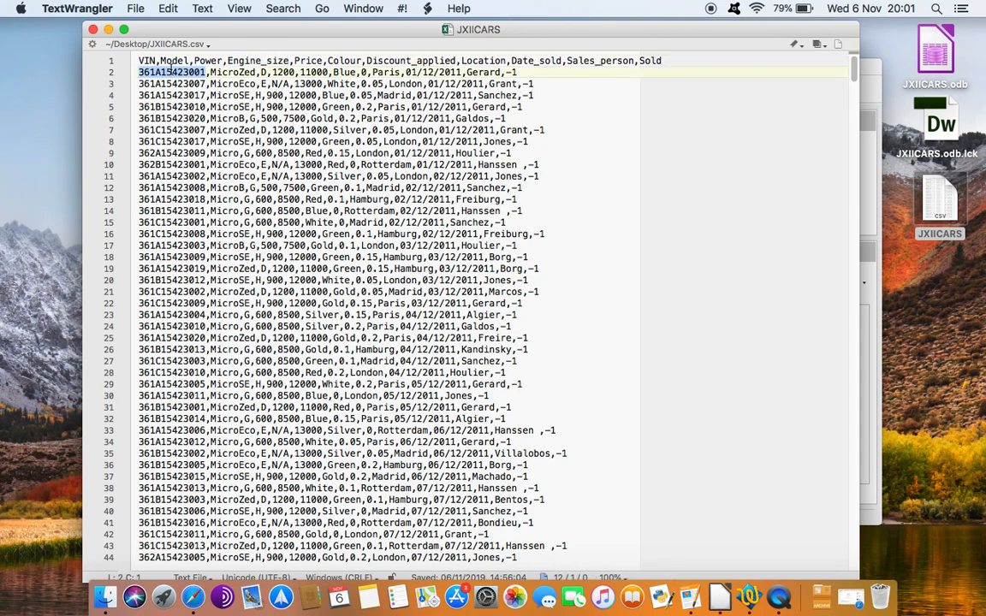
double_click(231, 71)
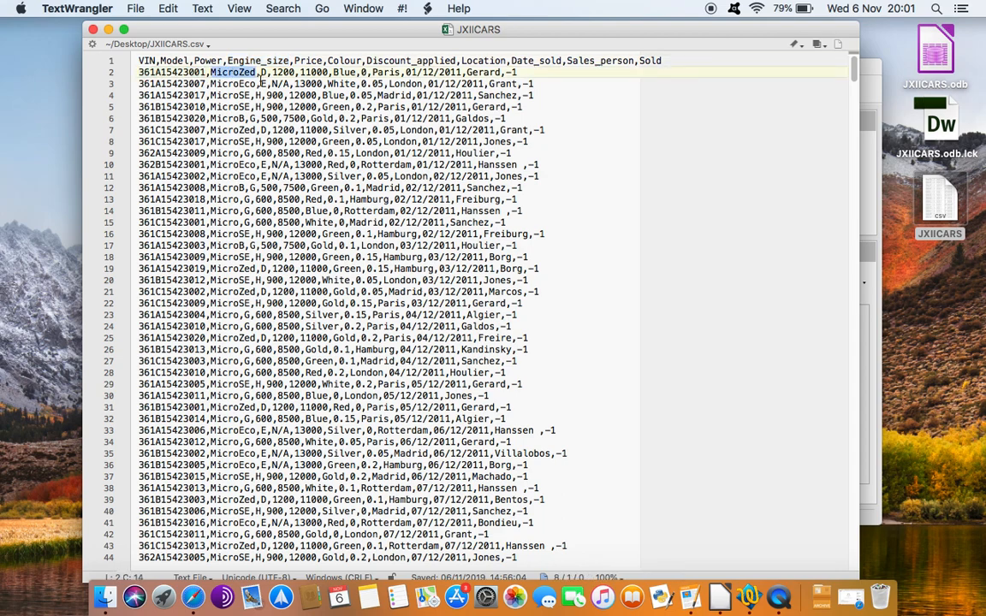
click(264, 72)
double_click(283, 72)
click(165, 63)
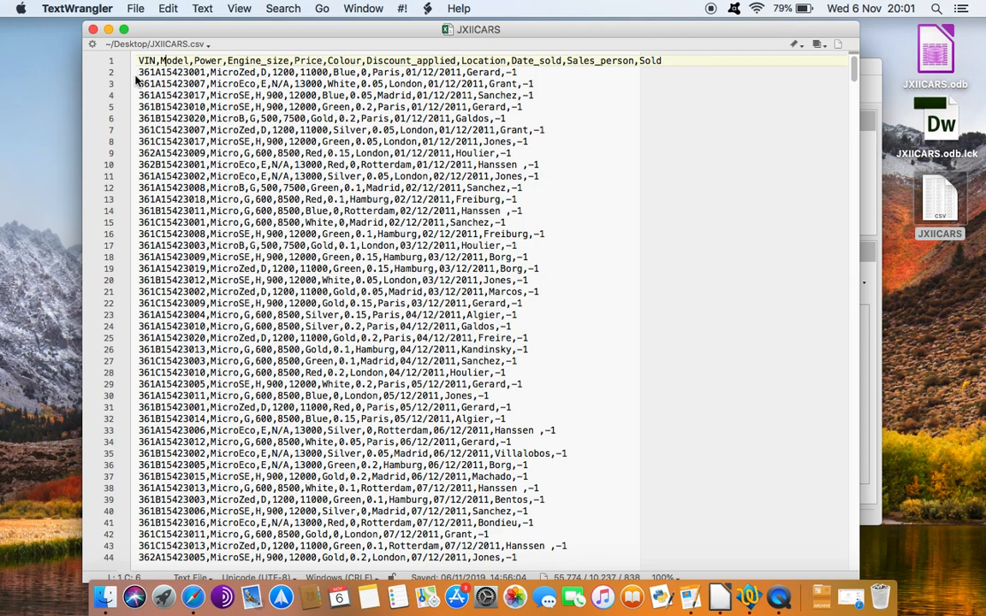
drag(139, 72, 526, 71)
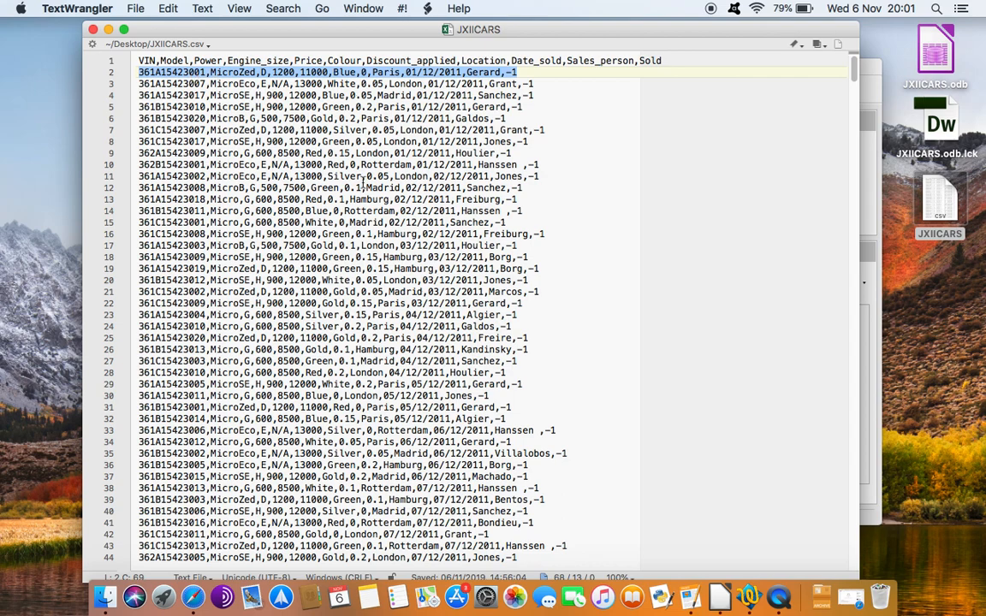
click(214, 107)
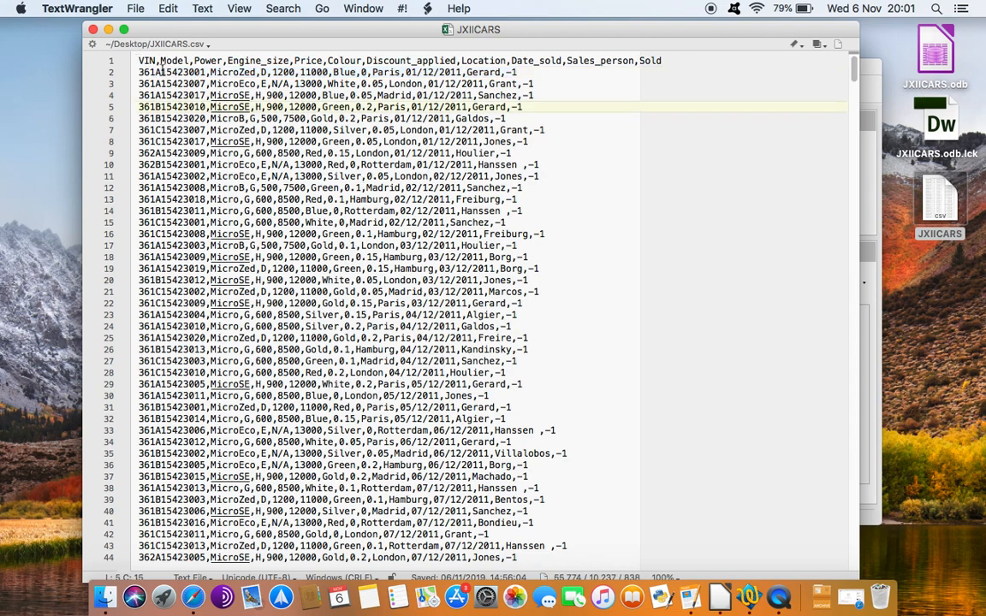
Step: Examine the VIN field and compare its values across the first four records
double_click(147, 62)
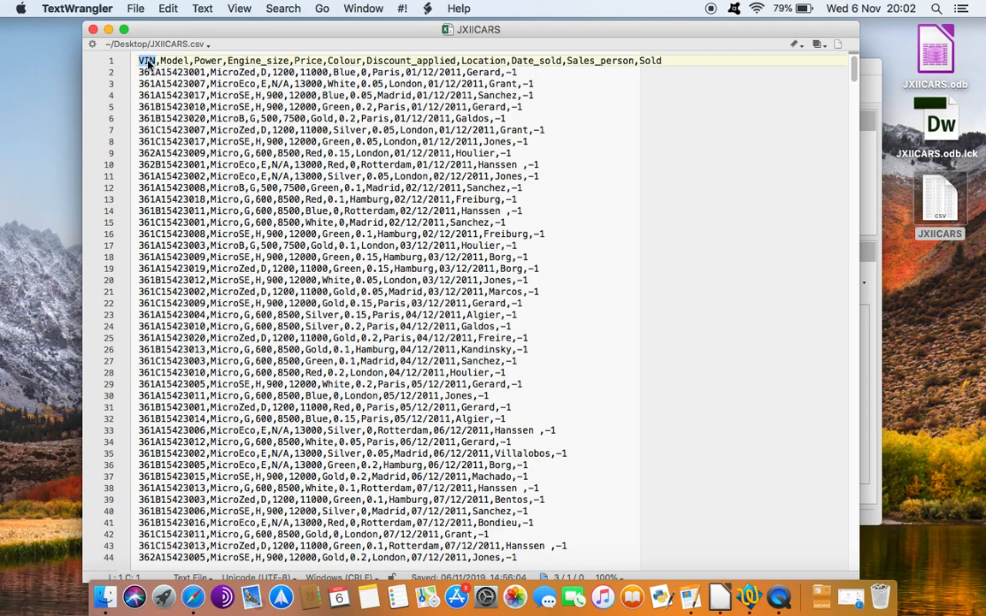
double_click(180, 73)
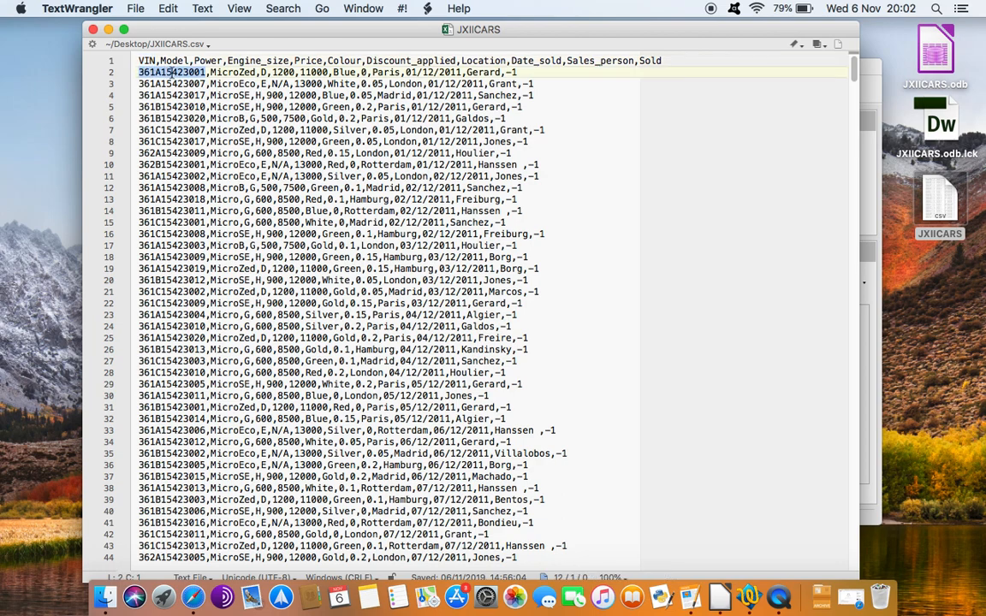
double_click(183, 84)
double_click(183, 95)
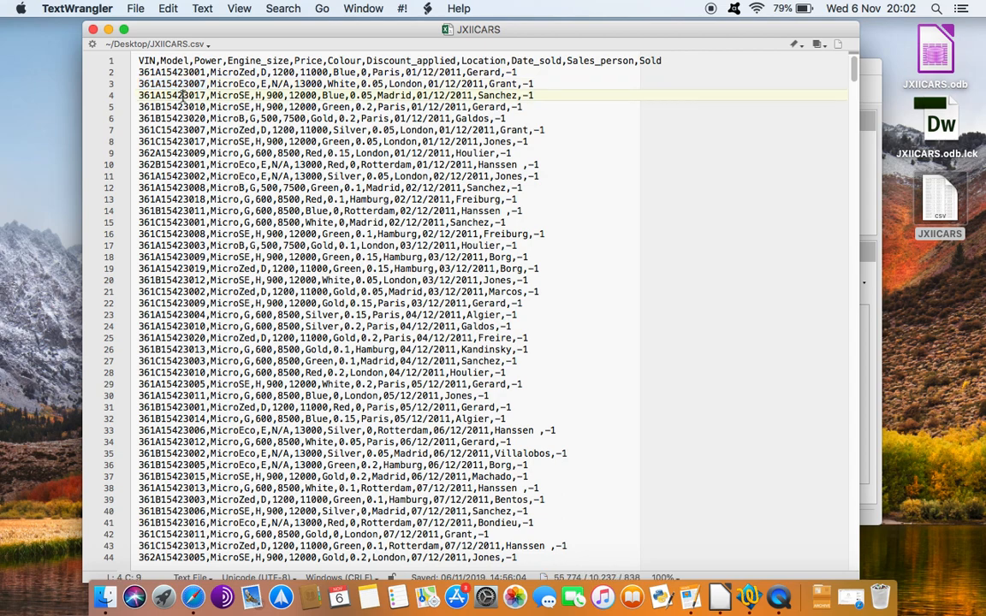
double_click(183, 107)
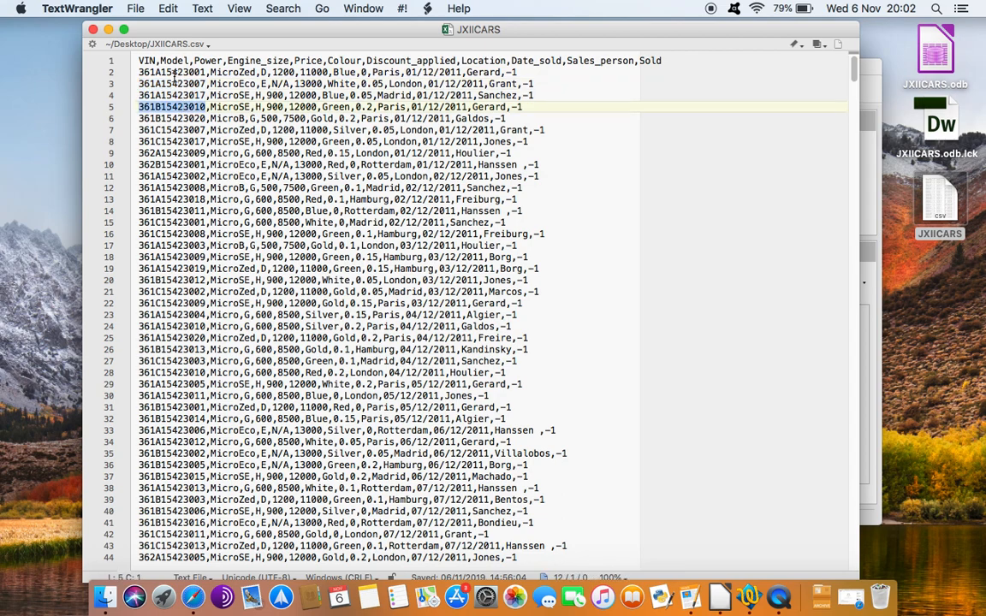
double_click(174, 73)
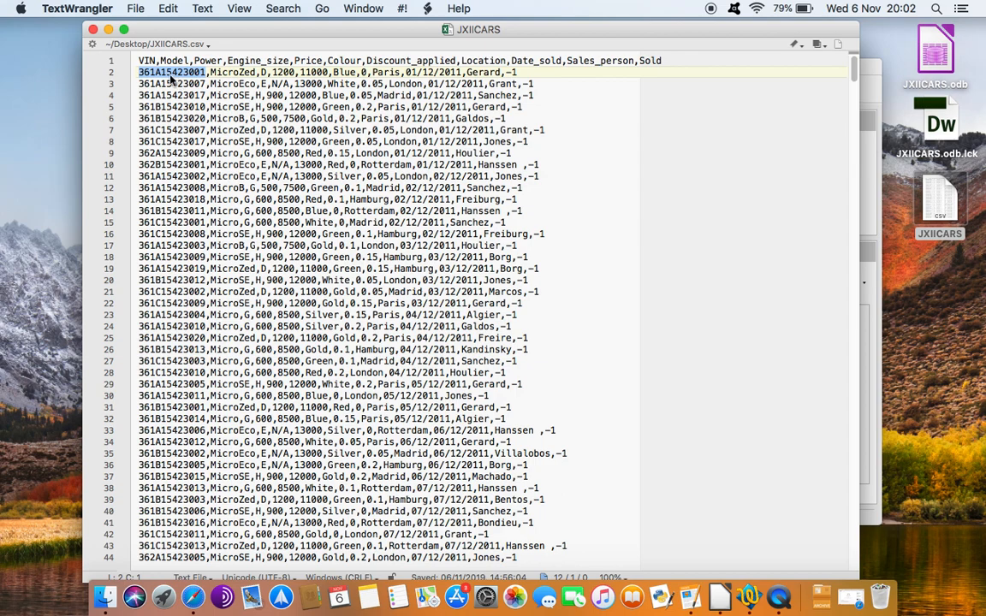
click(137, 73)
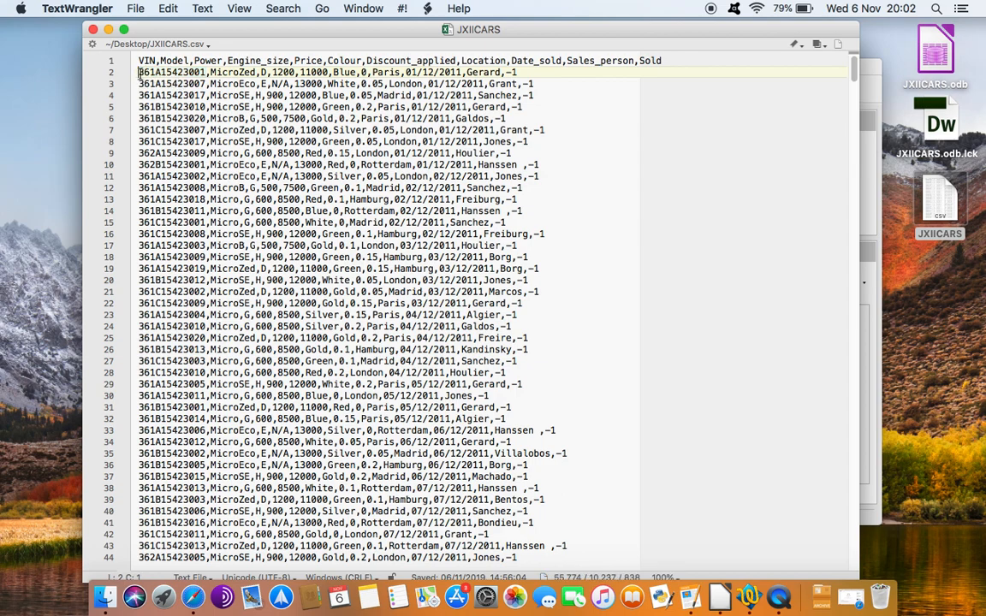
Step: Examine the first record and match its values to the VIN, Model, Power and Engine_size field names
drag(140, 72, 525, 73)
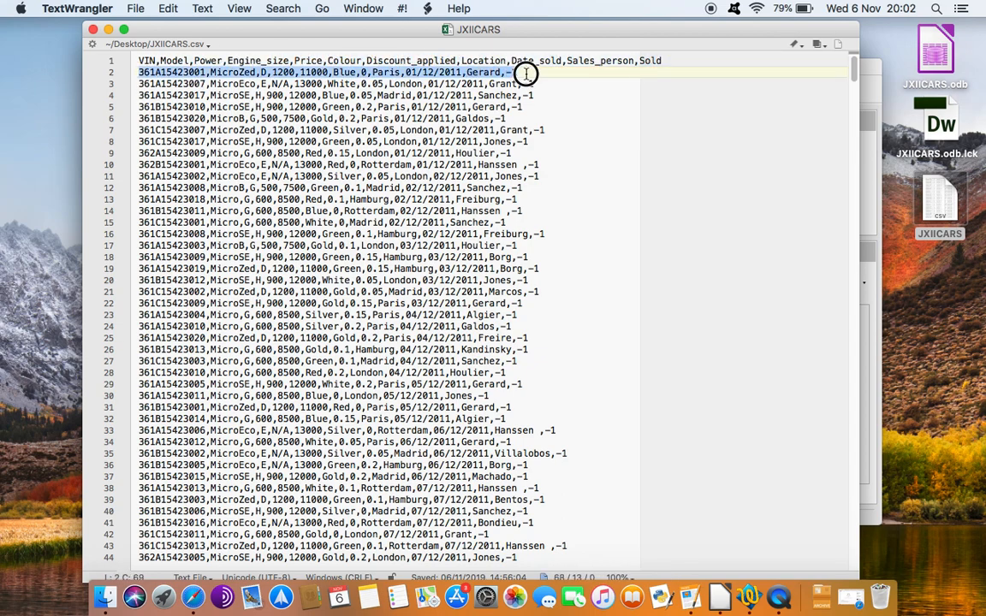
click(176, 75)
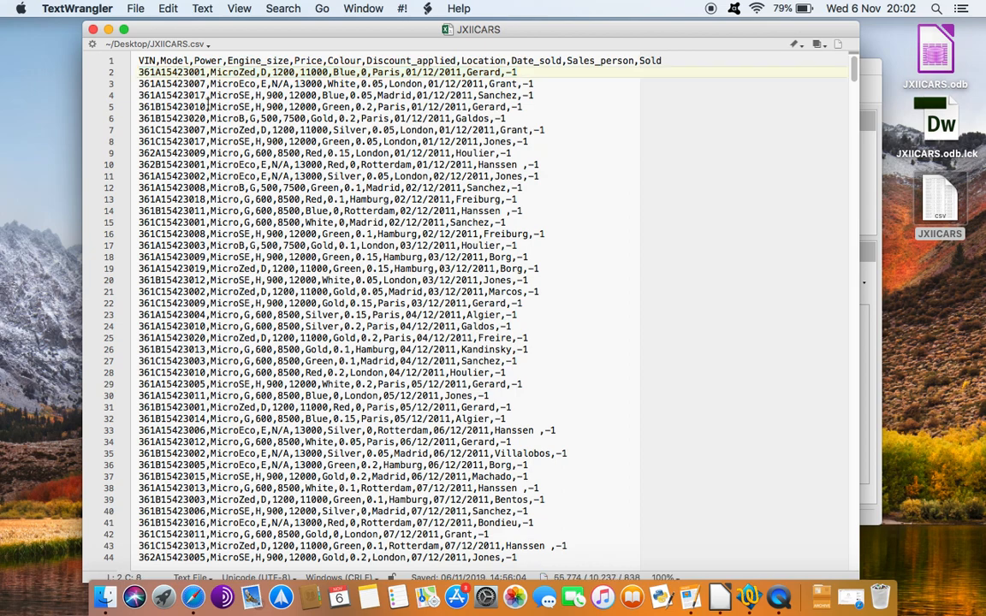
click(148, 60)
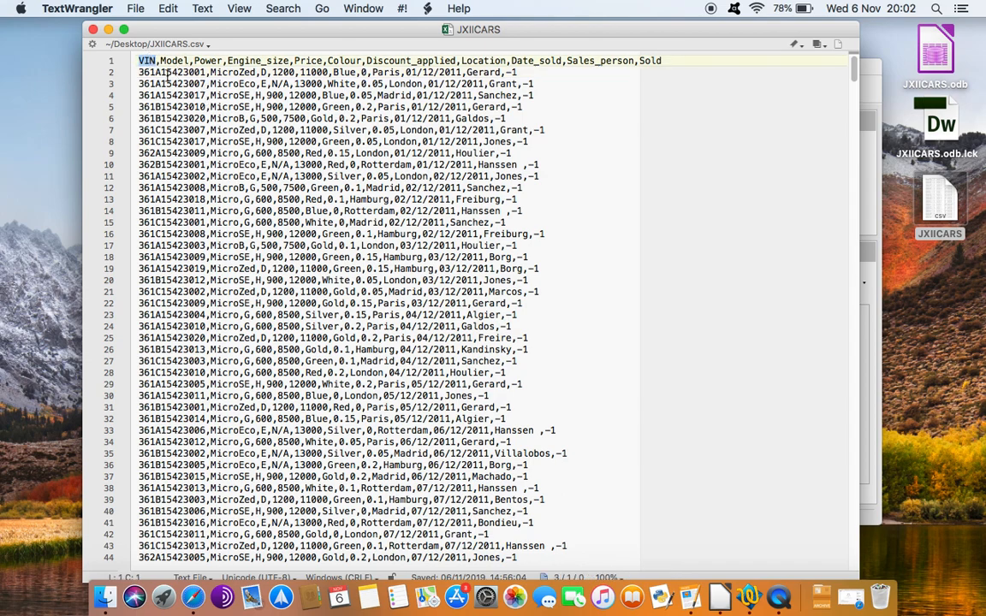
double_click(168, 73)
double_click(173, 61)
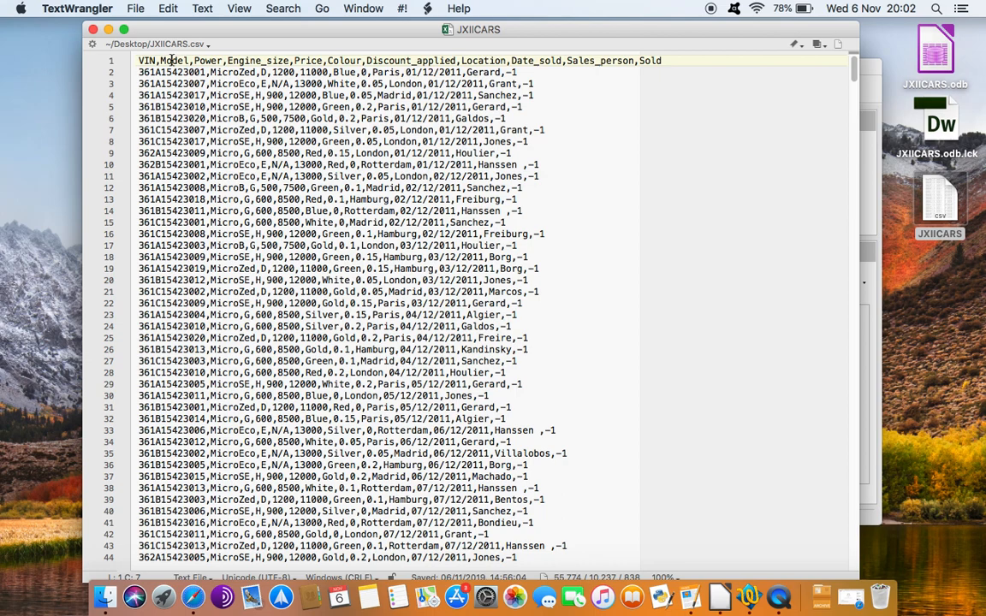
double_click(229, 73)
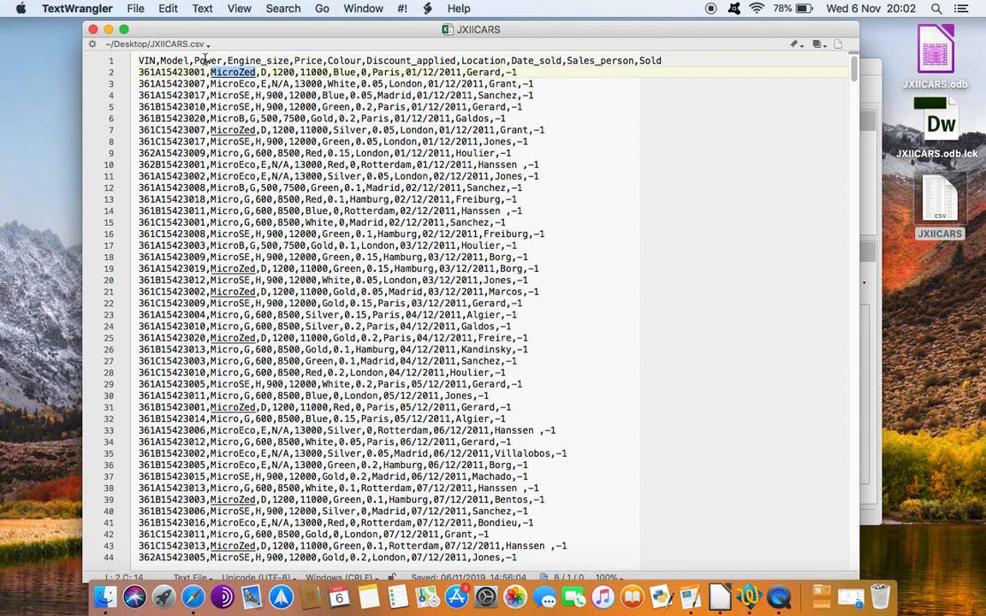
double_click(206, 60)
click(248, 60)
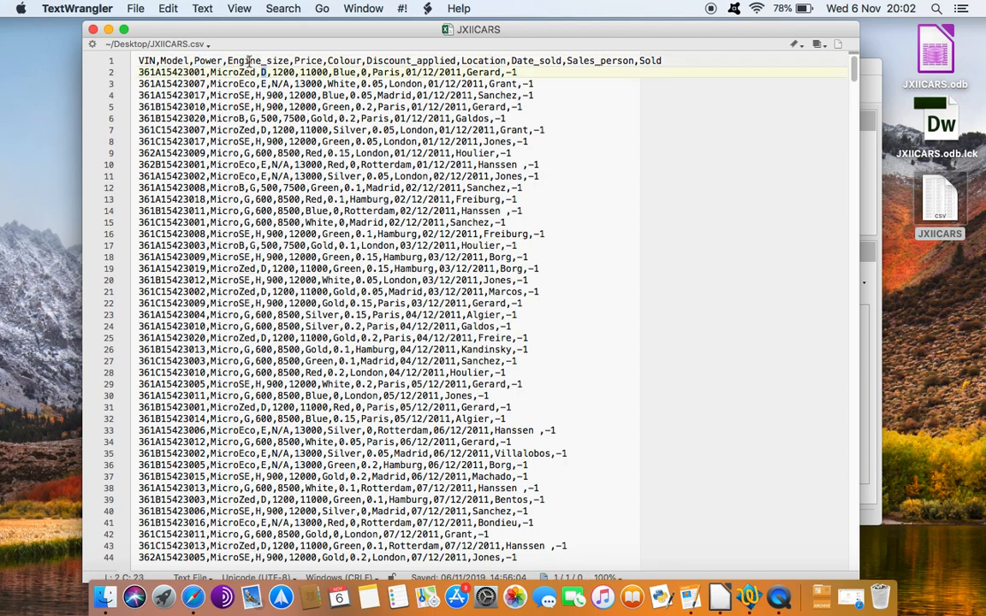
double_click(248, 59)
double_click(283, 73)
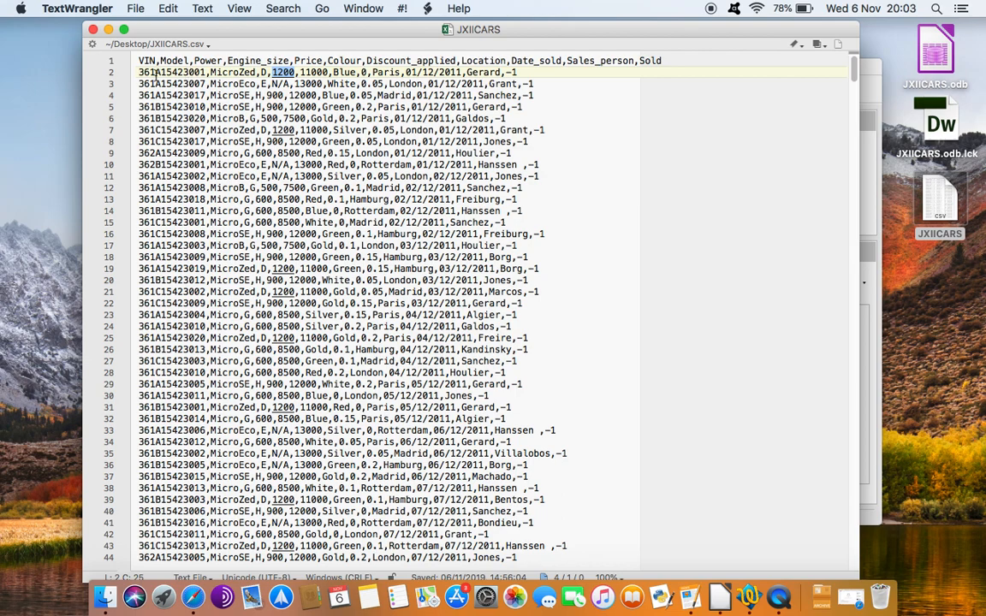
Step: Compare the VIN values of the first four records to check whether each one is unique
double_click(169, 73)
scroll(172, 147, down, 2)
scroll(173, 147, up, 2)
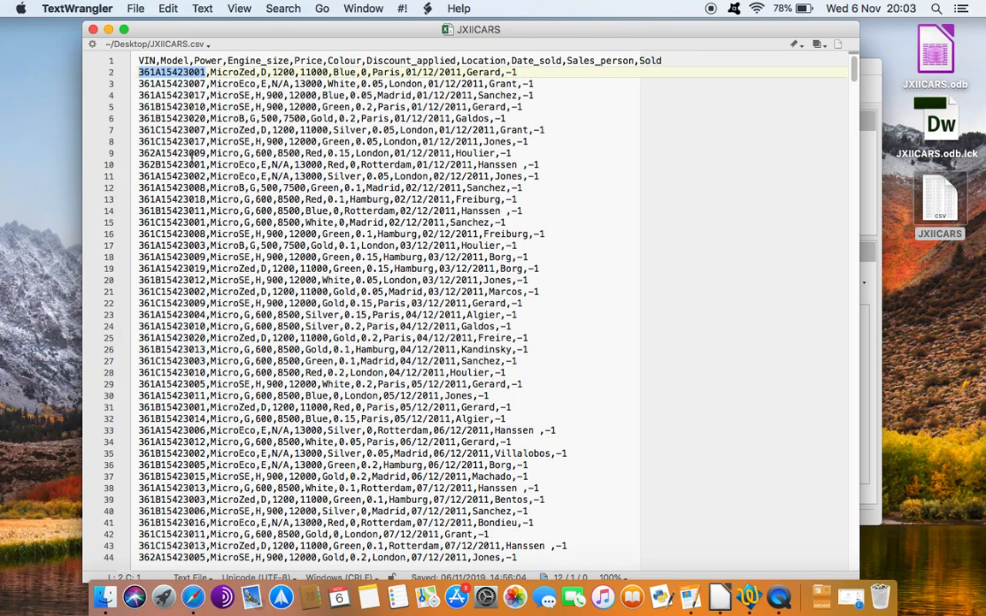
double_click(156, 84)
double_click(172, 95)
double_click(172, 107)
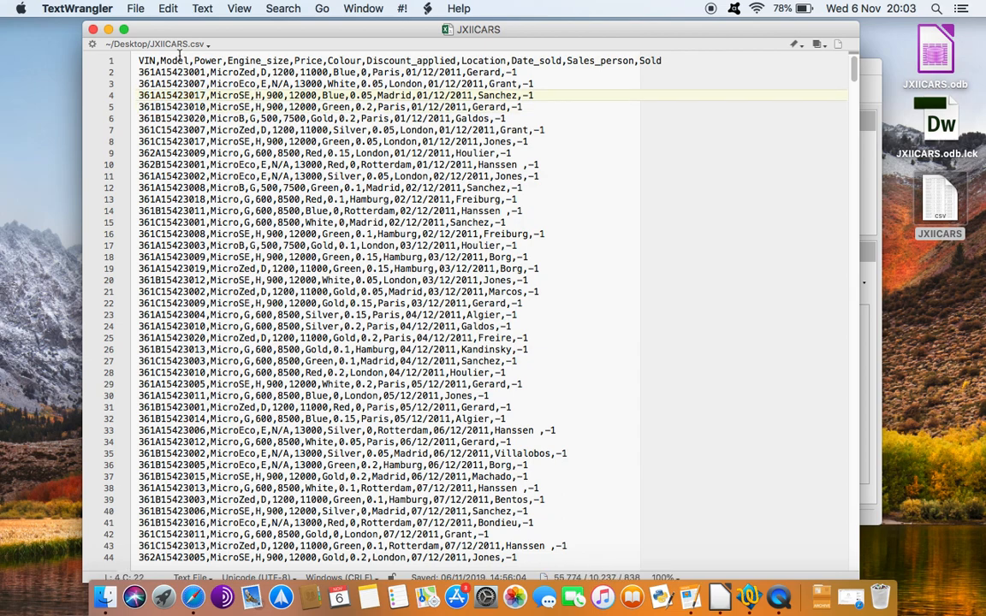
Step: Close the CSV file in TextWrangler and open the desktop's JXIICARS CSV file with LibreOffice
click(92, 29)
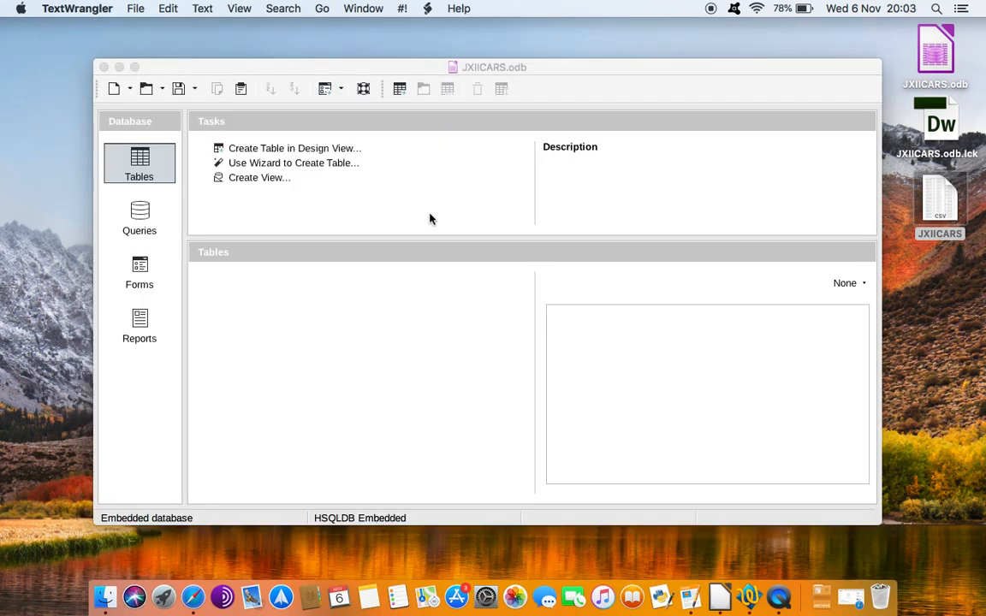
click(657, 82)
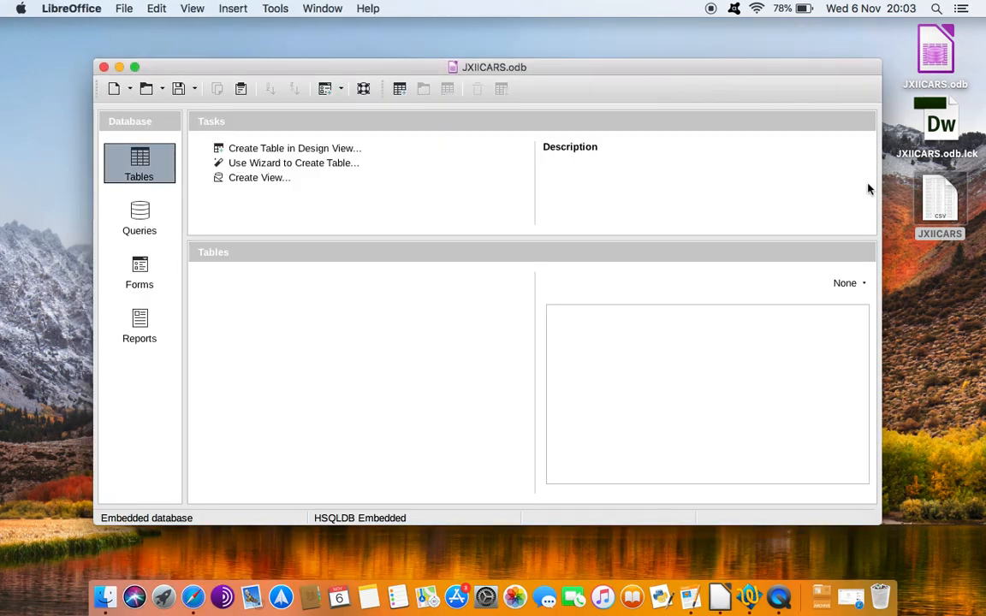
right_click(927, 189)
mouse_move(862, 212)
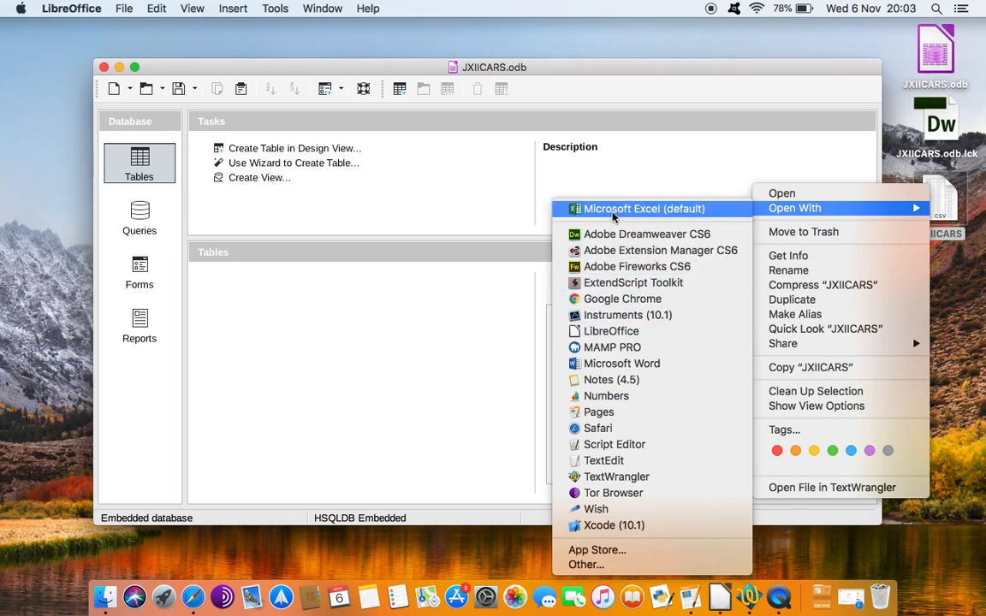
click(626, 340)
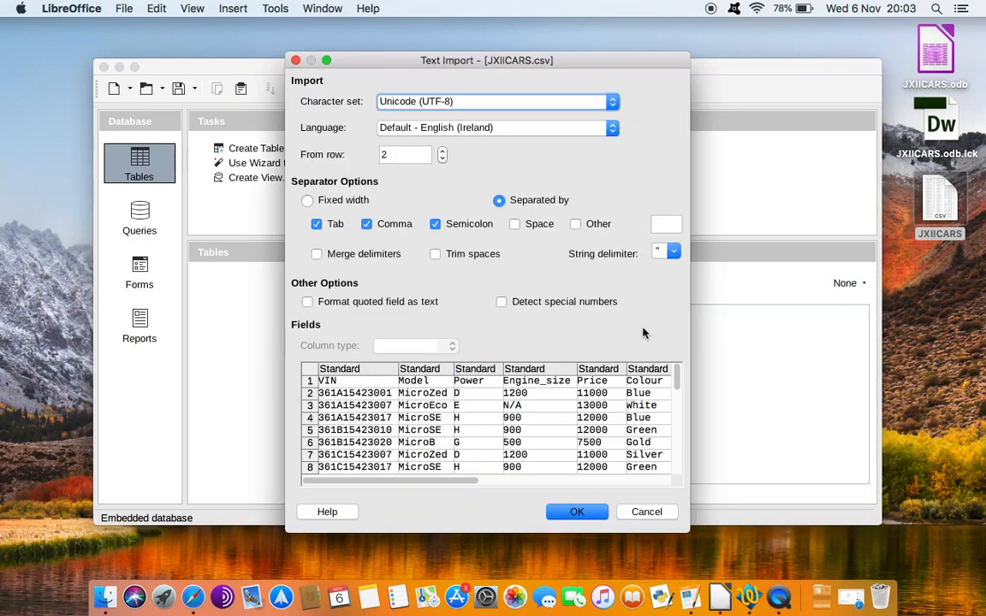
Step: Set the text import to start from row 1 so the field names are included
click(441, 152)
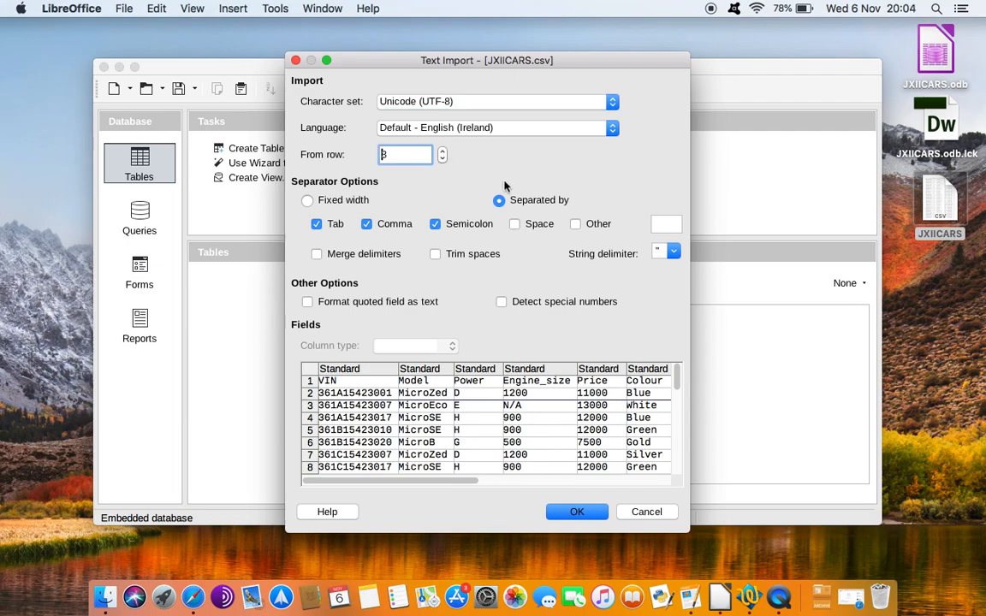
click(442, 159)
click(441, 159)
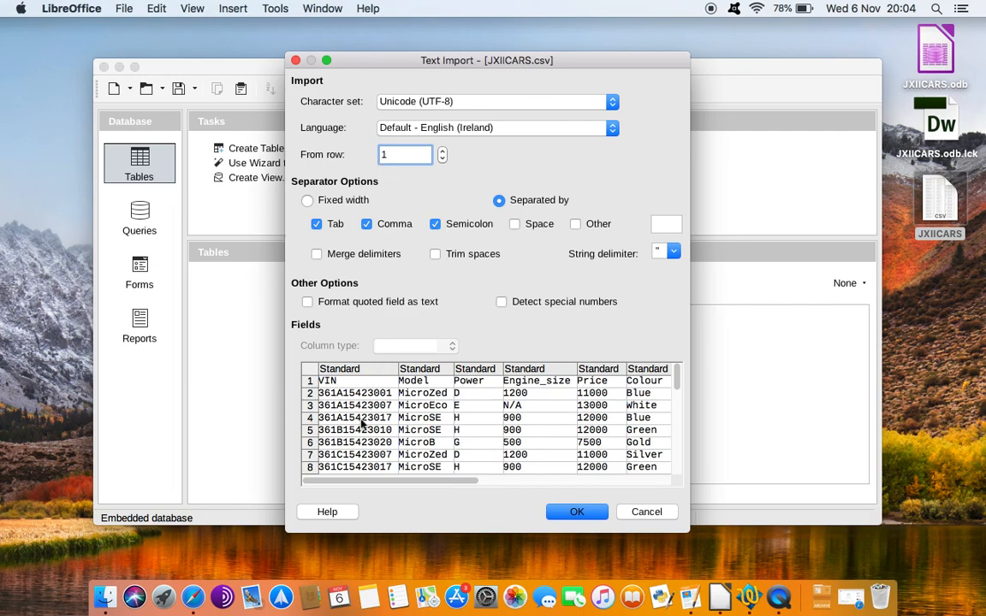
scroll(361, 420, down, 1)
scroll(361, 420, up, 1)
Step: Turn off the semicolon and tab separators, leaving only comma, and import the CSV file as a spreadsheet
click(436, 226)
click(316, 225)
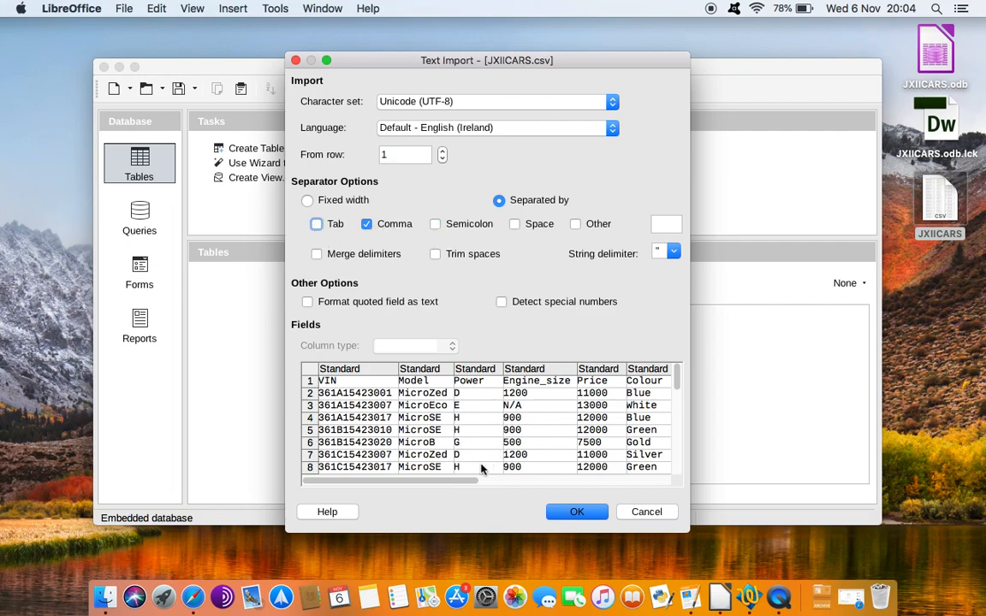
drag(456, 483, 435, 498)
click(577, 512)
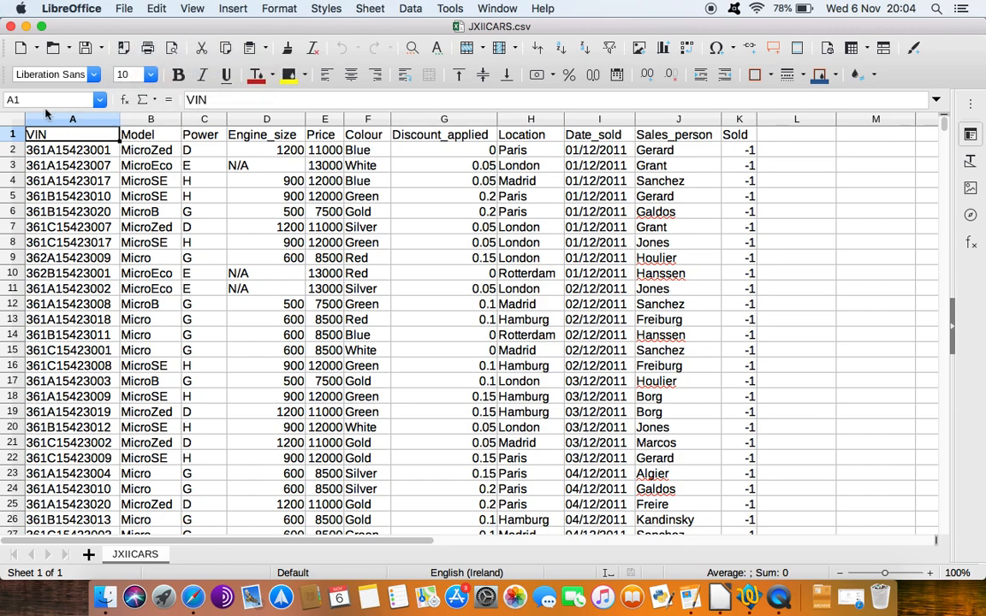
Step: Copy the full data range A1:K838, including the header row, and minimise the spreadsheet window
click(14, 118)
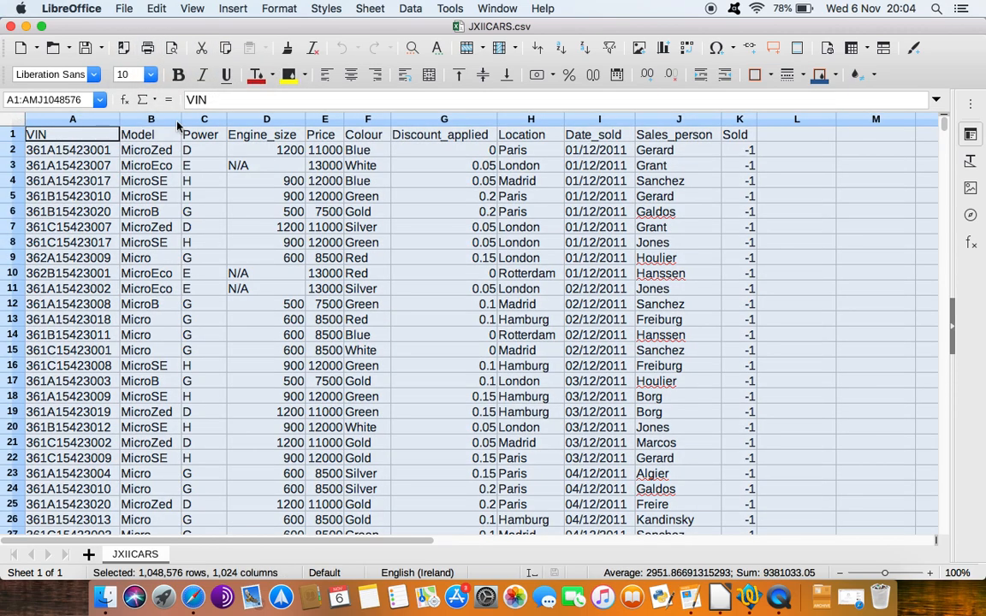
click(198, 195)
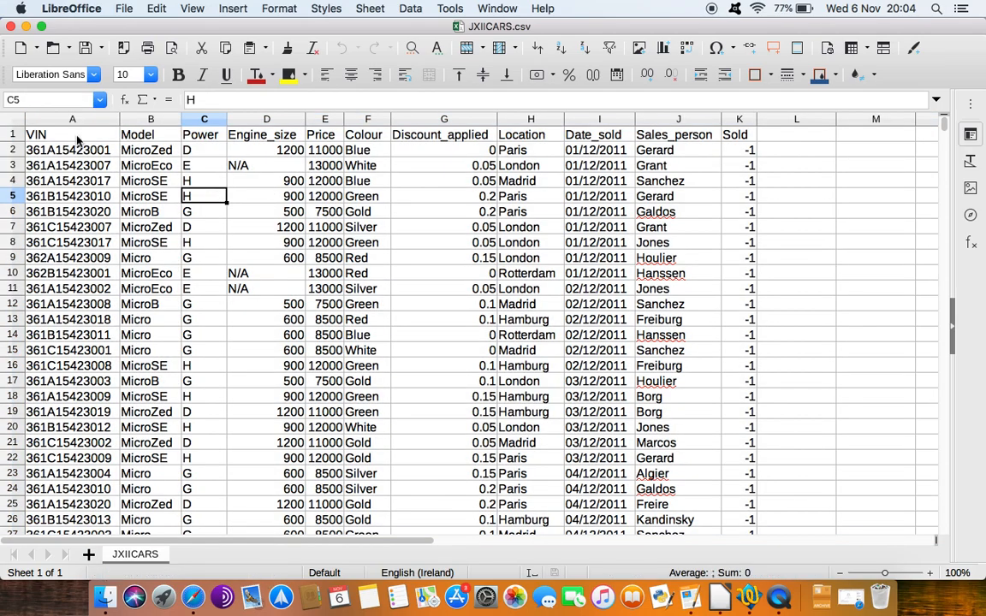
drag(77, 139, 733, 247)
scroll(834, 238, up, 20)
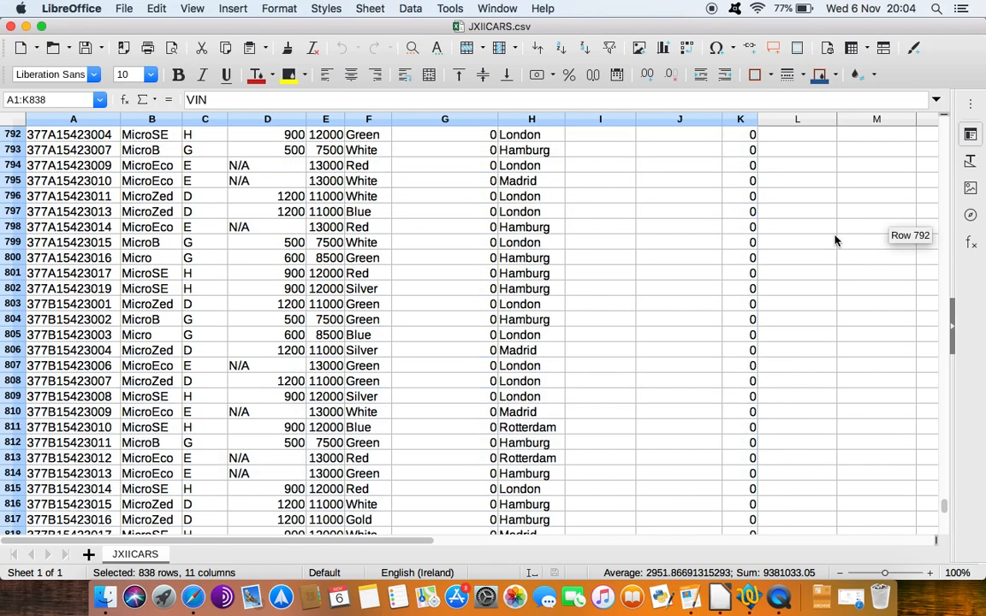
scroll(834, 239, up, 7)
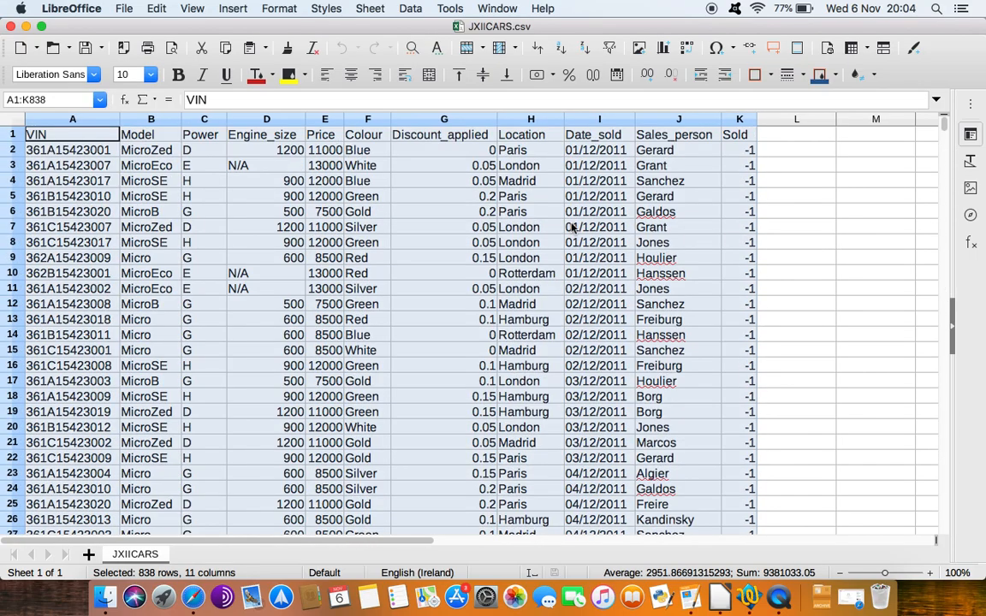
click(225, 49)
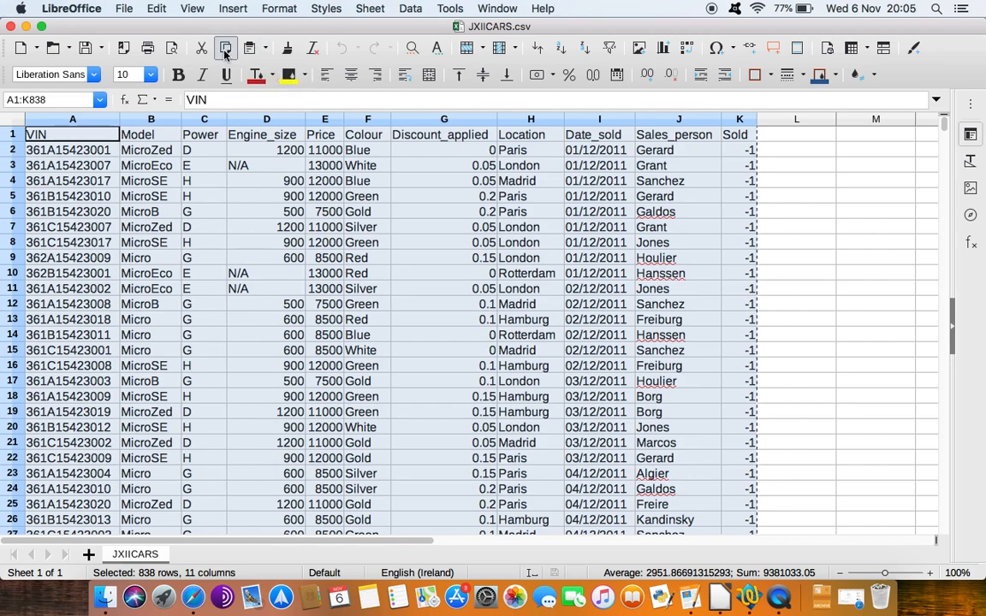
click(26, 26)
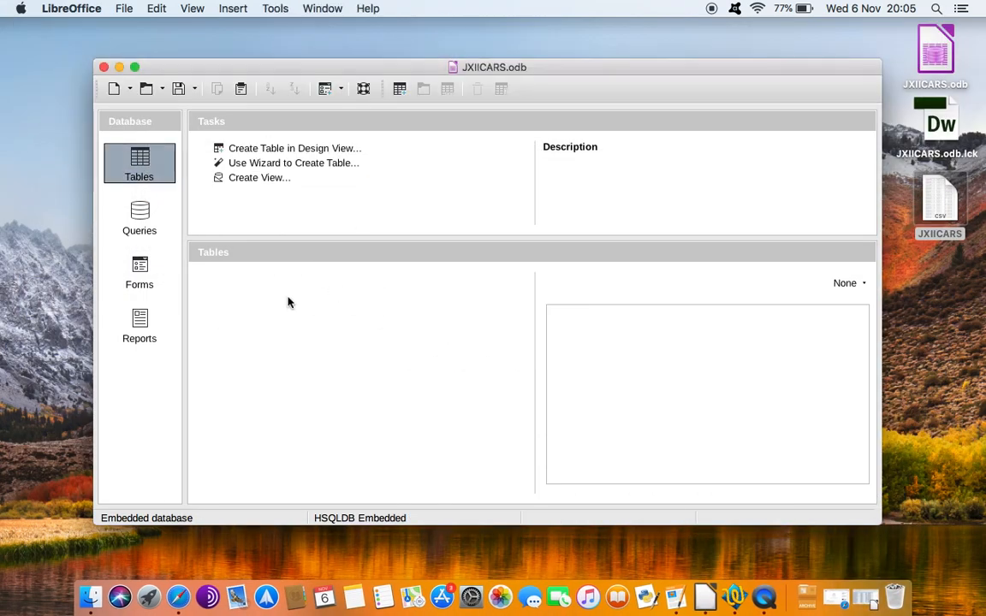
Step: Paste the copied data into the database's Tables area using Paste Special with Rich text formatting (RTF)
click(251, 300)
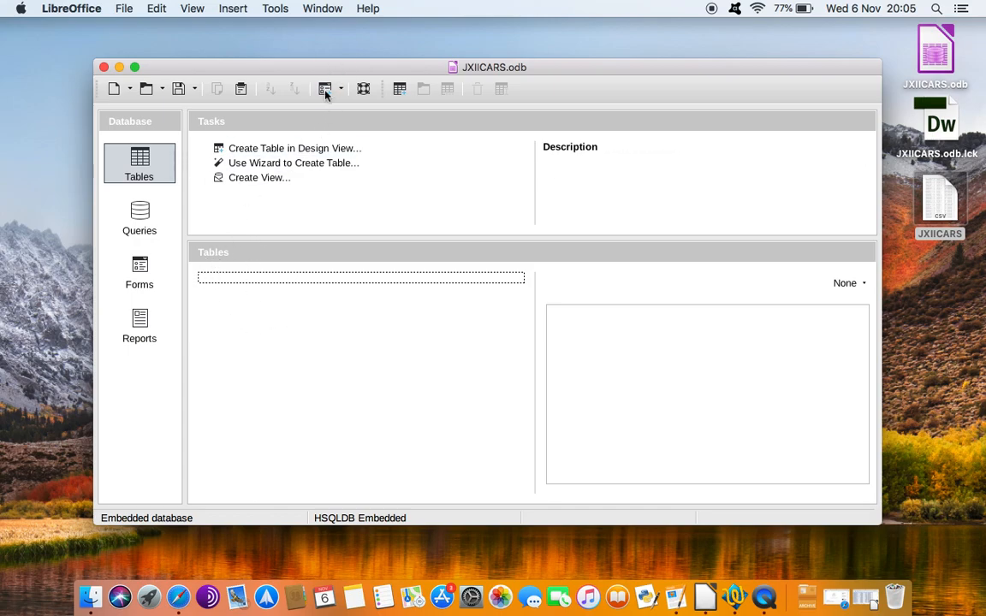
right_click(236, 306)
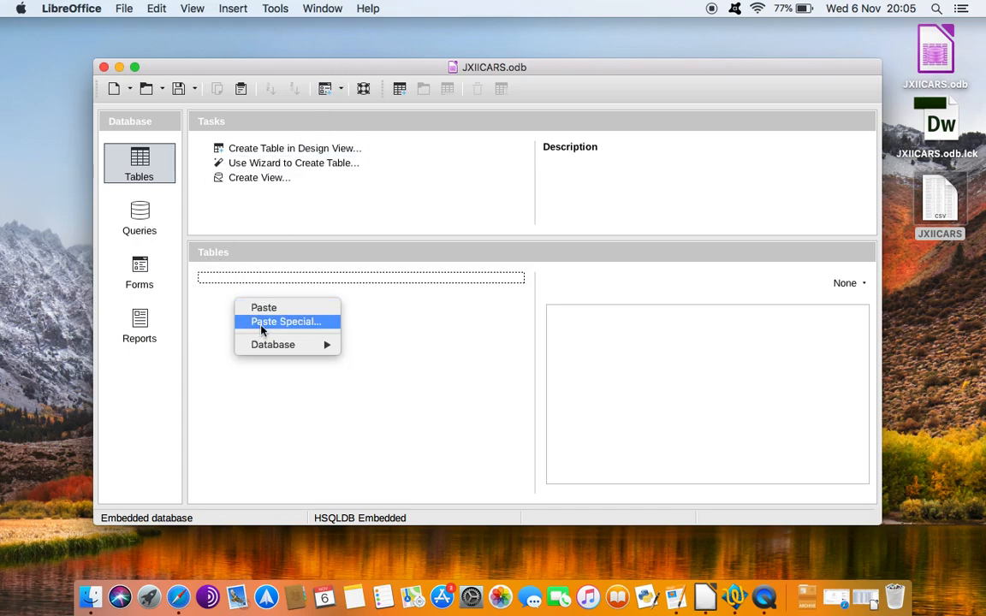
click(262, 330)
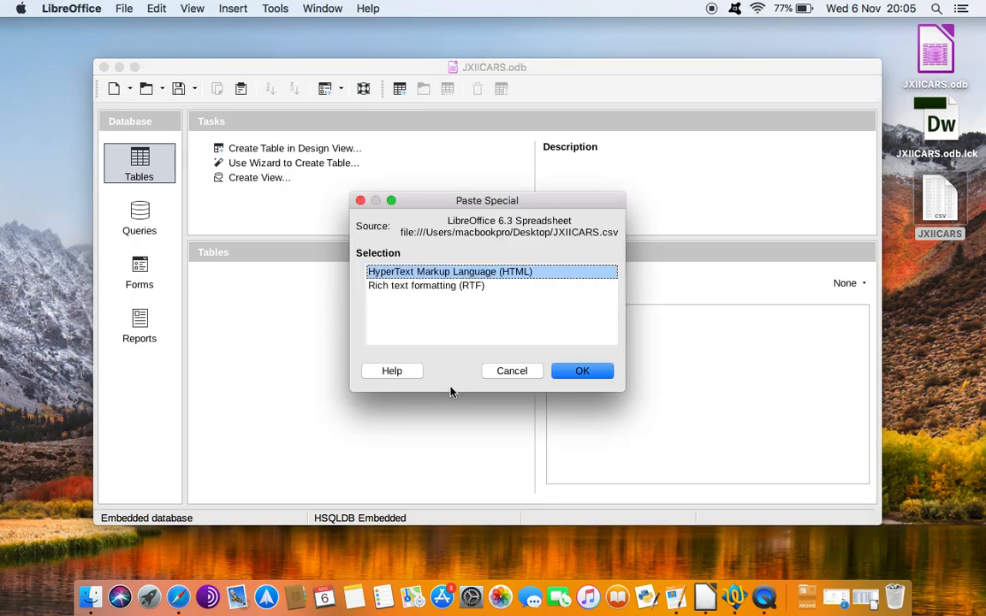
drag(505, 204, 488, 168)
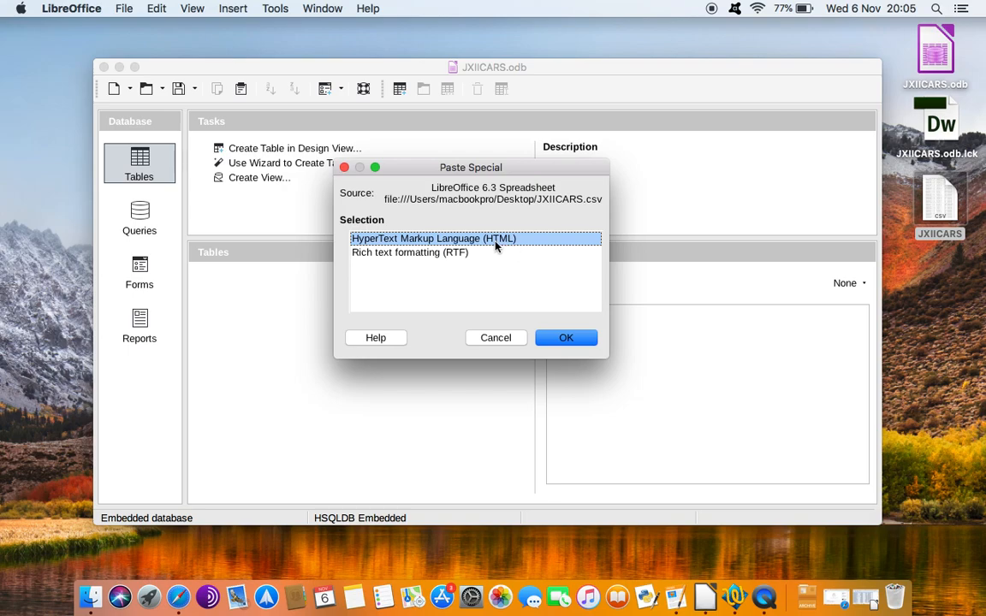
click(411, 255)
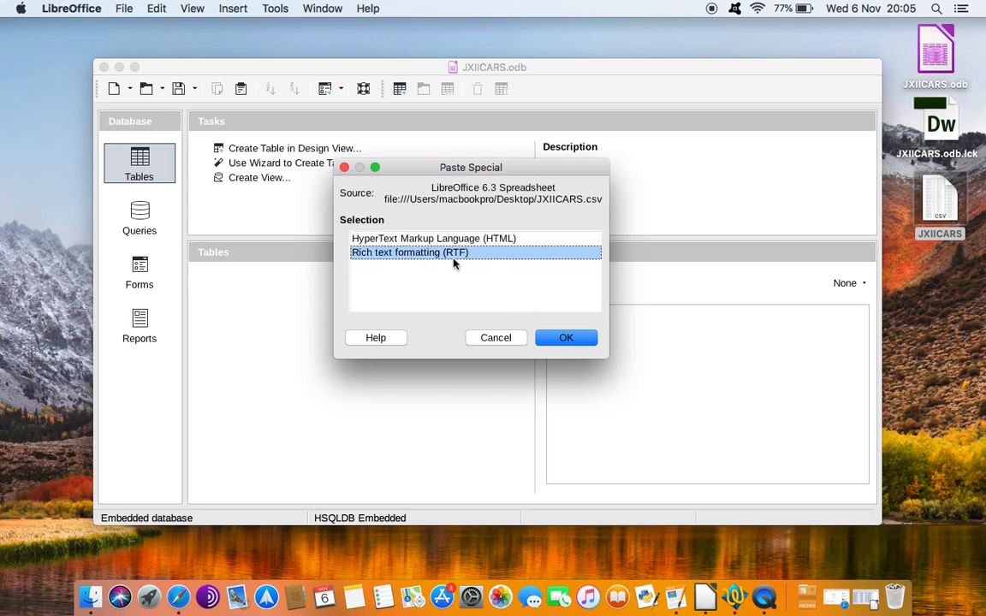
click(567, 338)
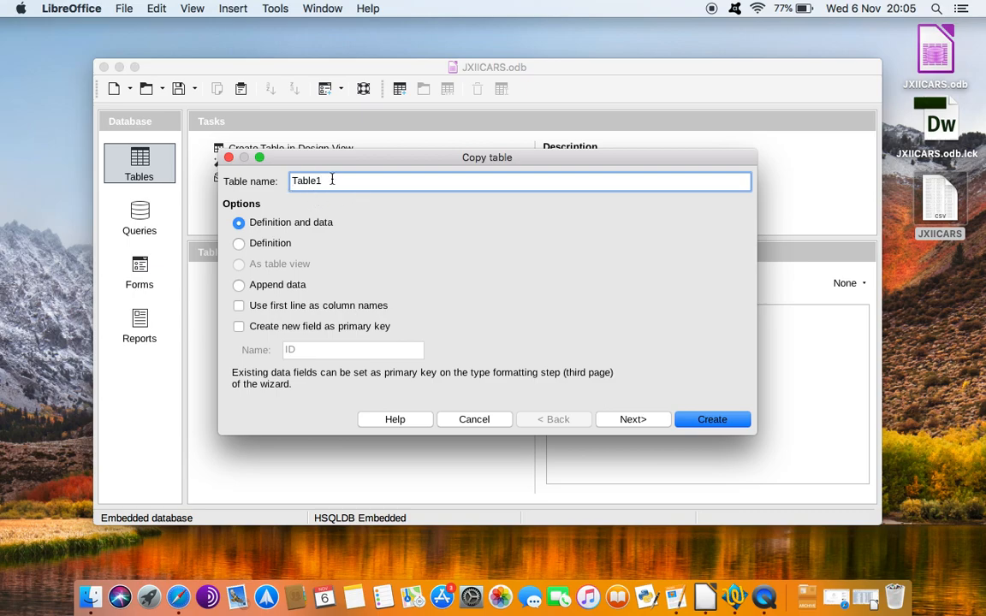
Step: Name the new table JXII_CARS and use the first line as column names
drag(326, 180, 280, 188)
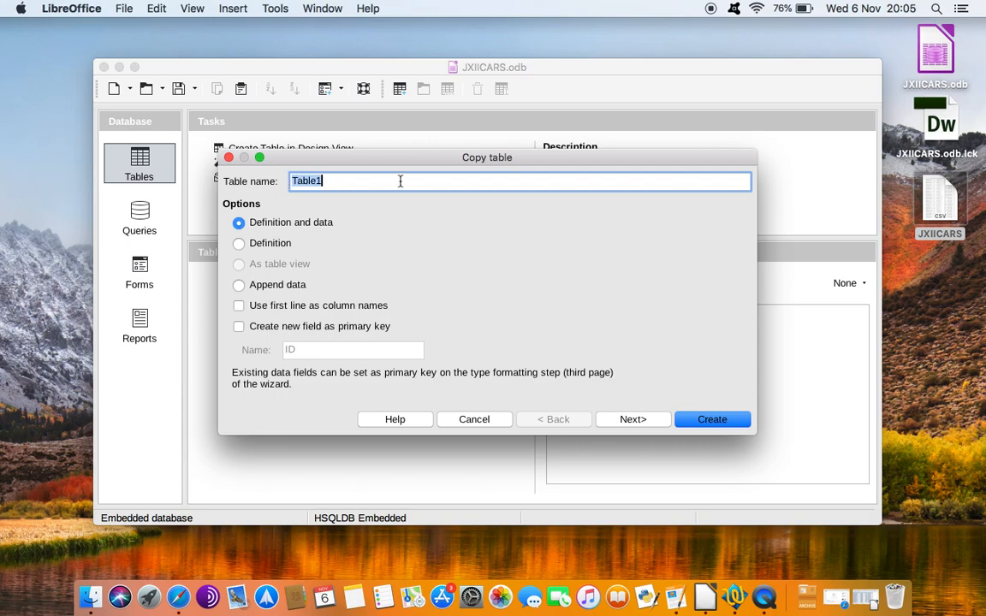
text(JXI)
text(II)
text(_C)
text(ARS)
click(238, 305)
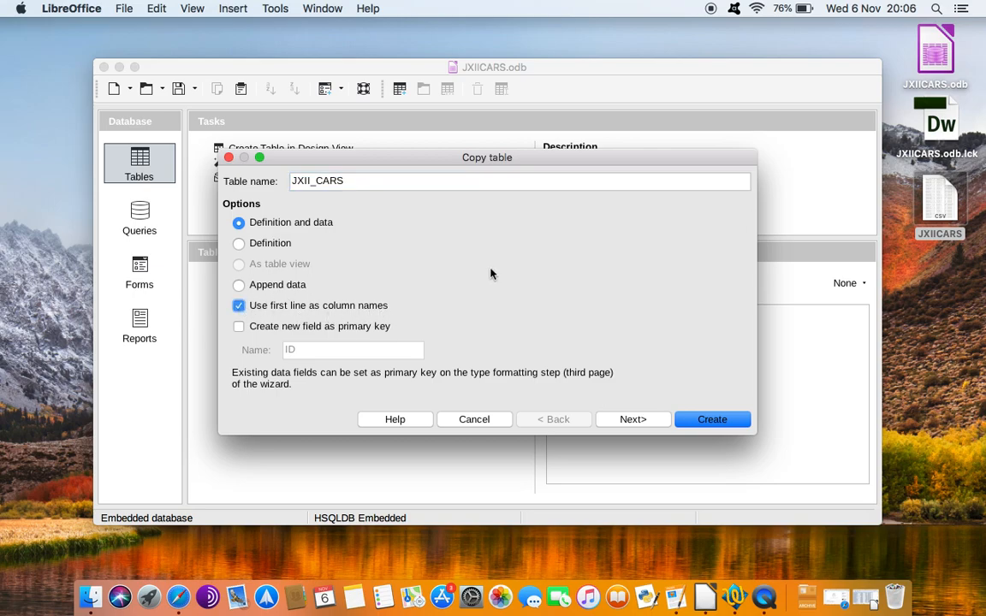
click(239, 327)
click(303, 349)
click(239, 326)
click(239, 326)
click(238, 327)
Step: Include all existing columns, from VIN to Sold, in the new table and proceed to type formatting
click(633, 419)
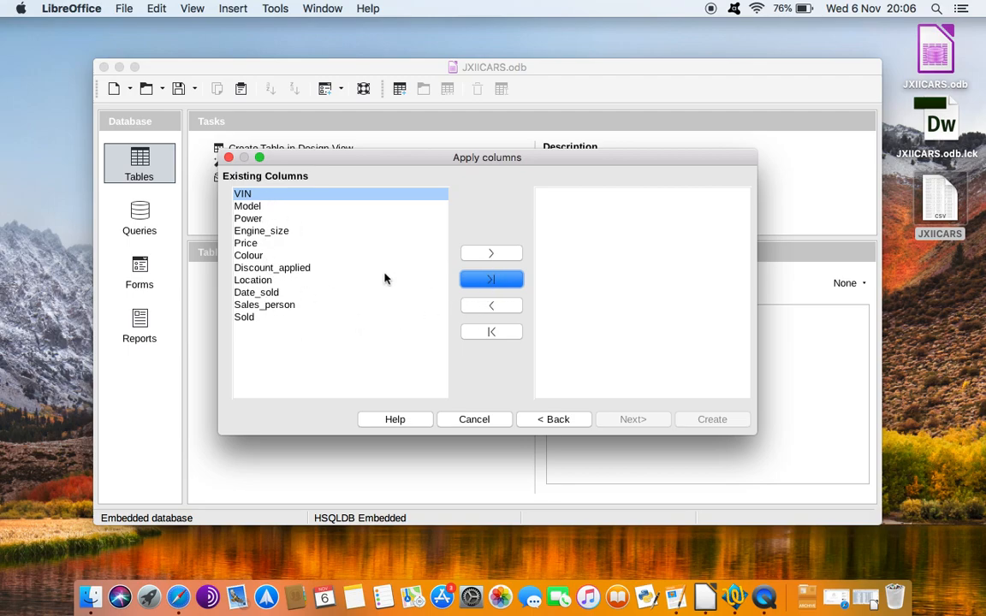
click(490, 282)
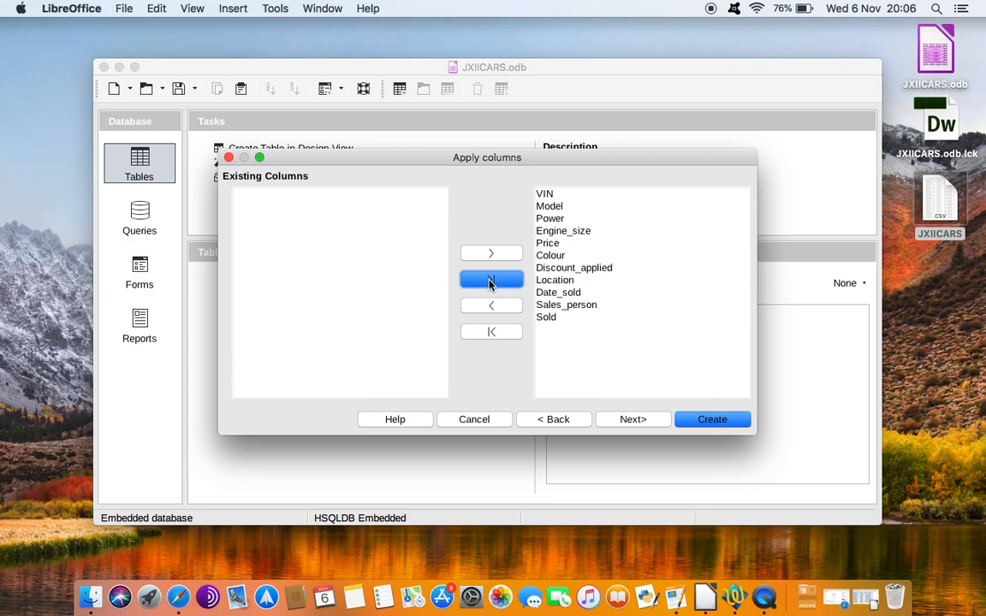
click(633, 419)
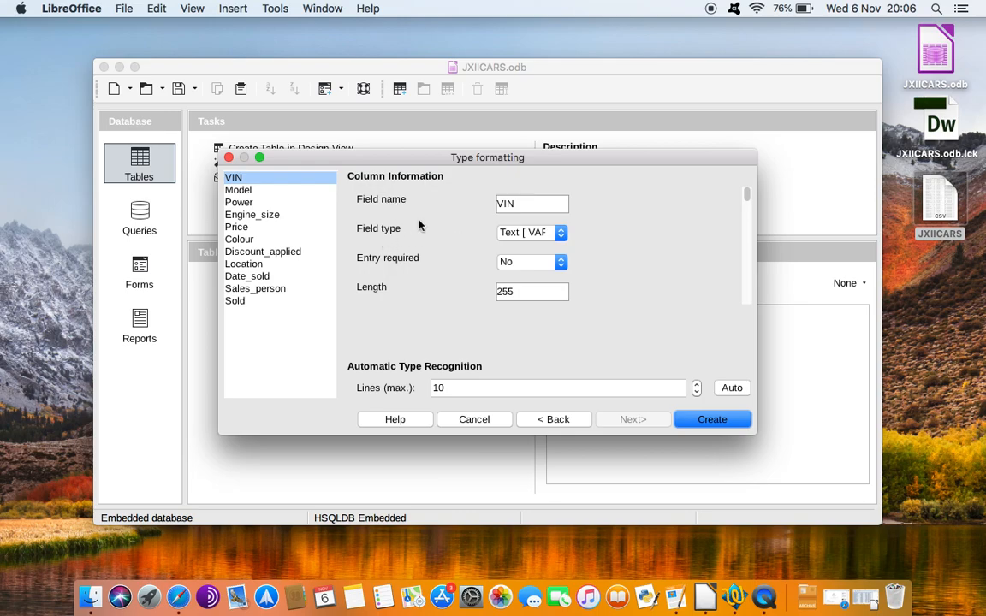
Step: Choose Text [ VARCHAR ] as the field type for the VIN column
click(560, 233)
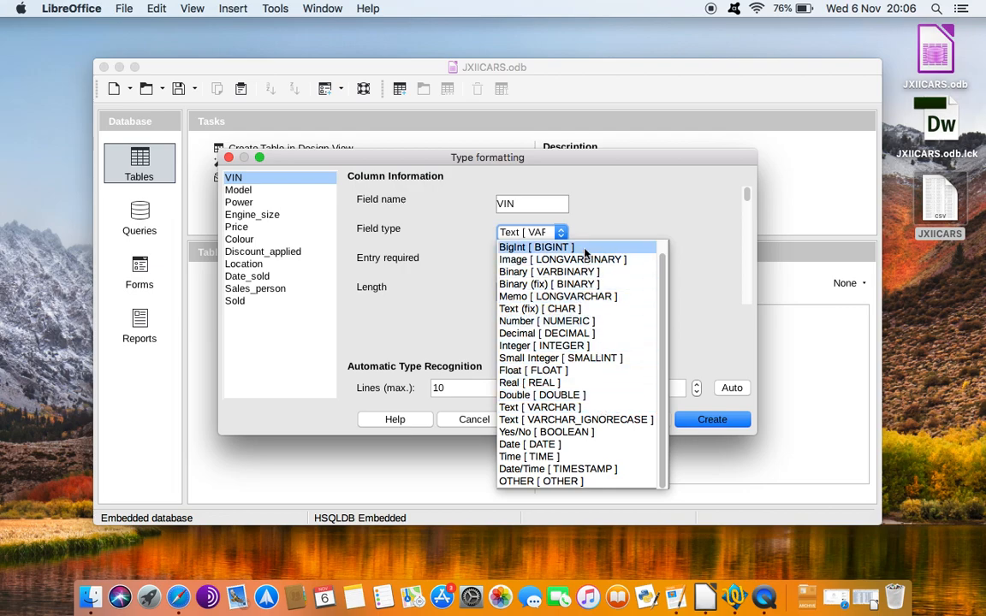
scroll(585, 341, up, 1)
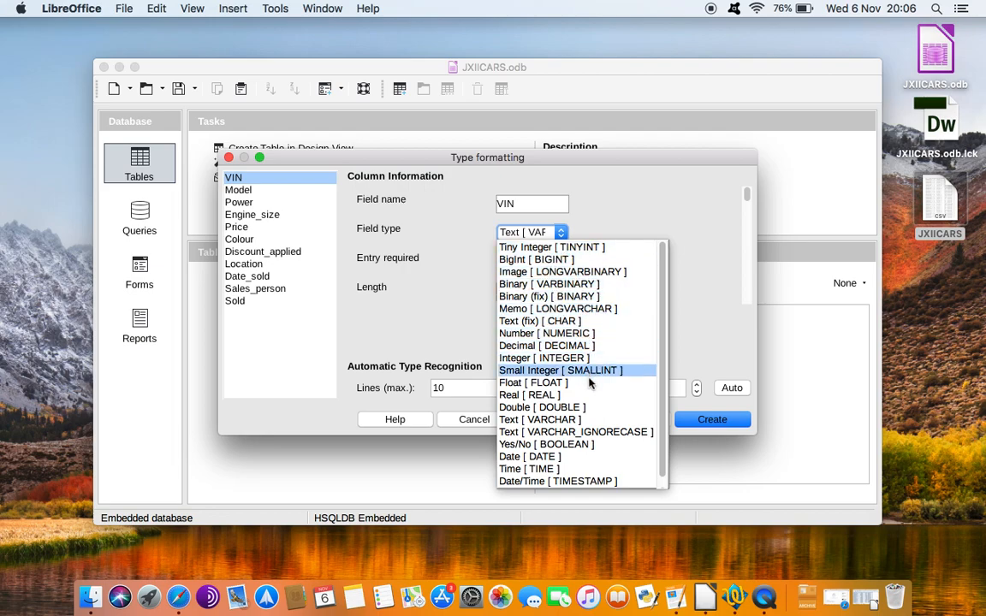
click(587, 421)
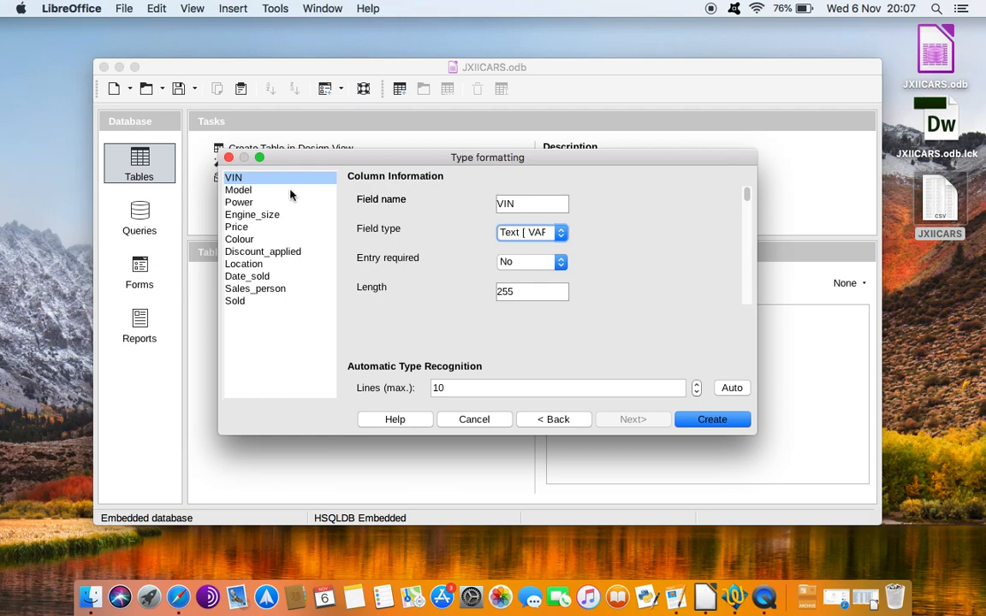
Step: Set the Price column's field type to Number [ NUMERIC ] with 2 decimal places
click(245, 228)
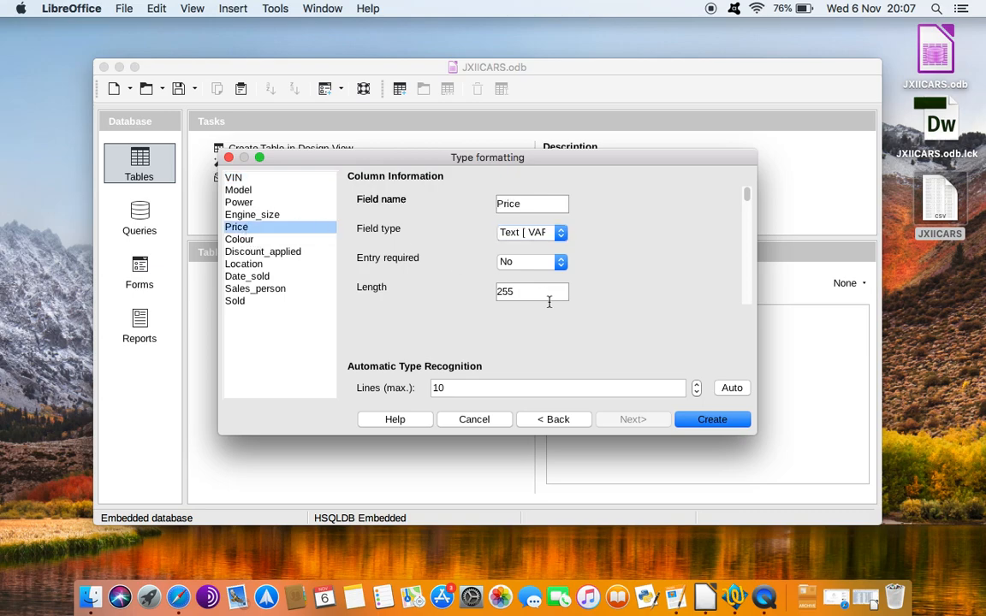
click(561, 232)
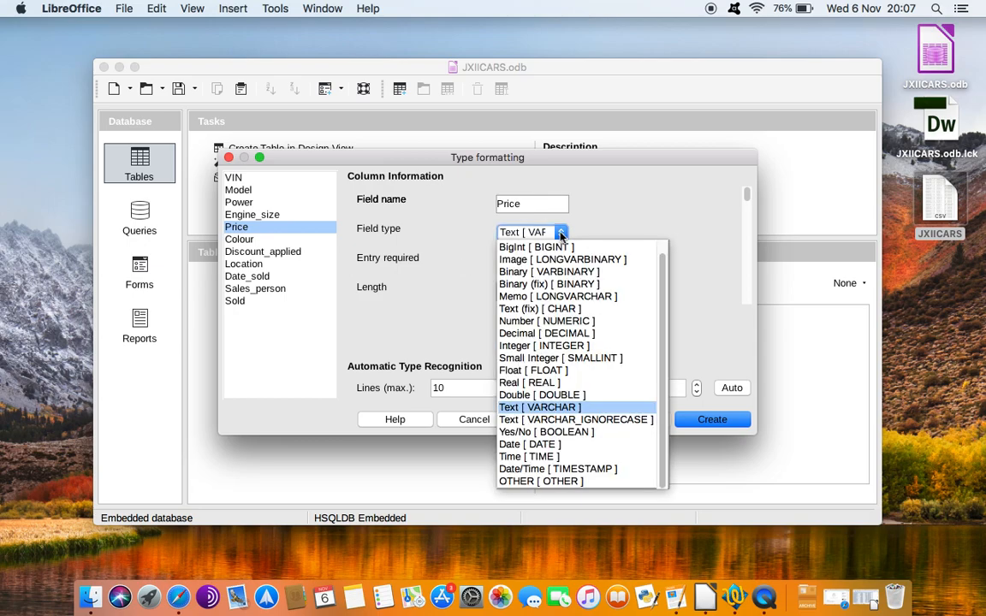
click(576, 321)
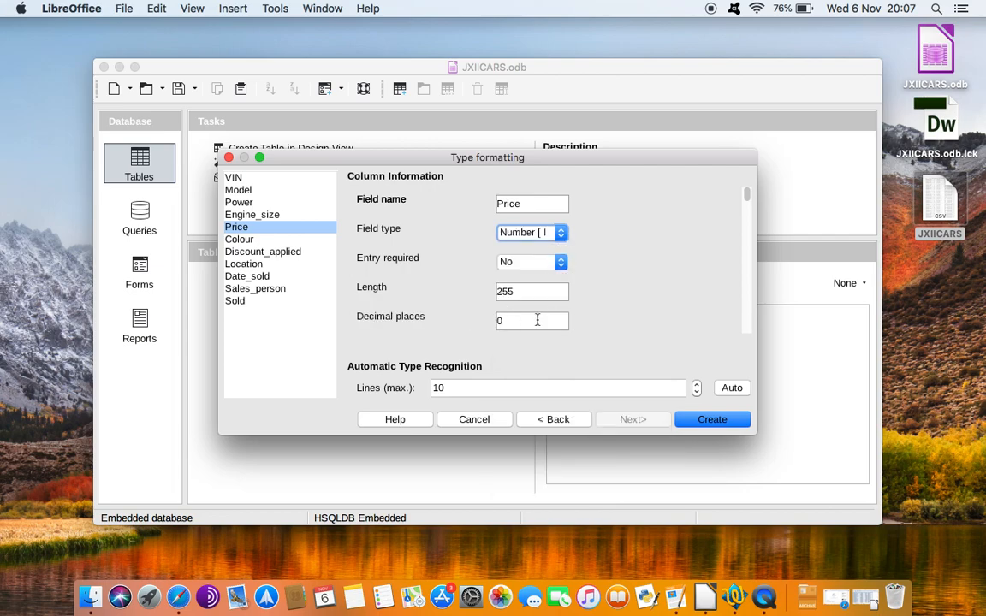
click(560, 233)
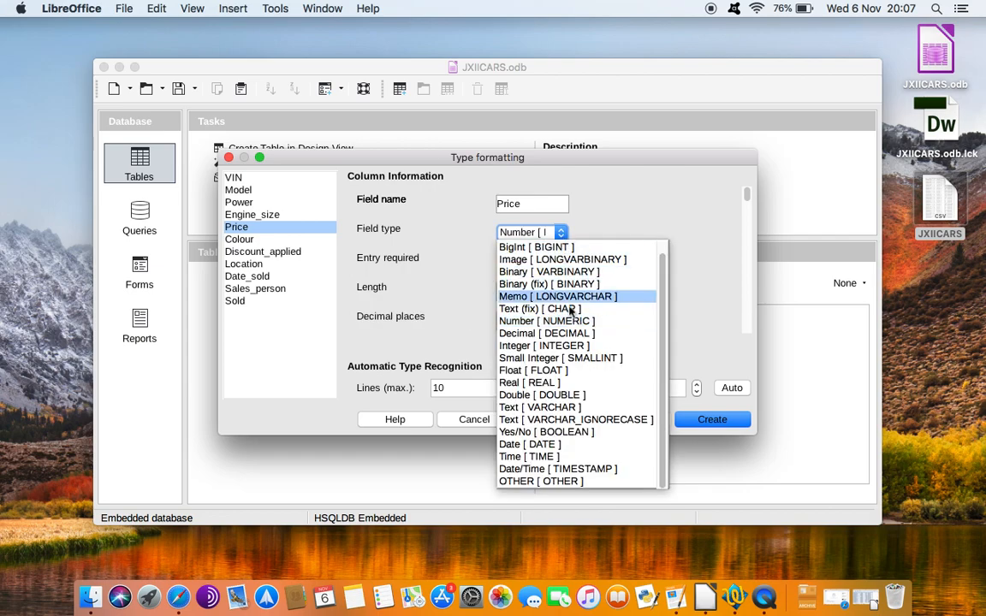
scroll(597, 380, up, 1)
scroll(596, 381, down, 1)
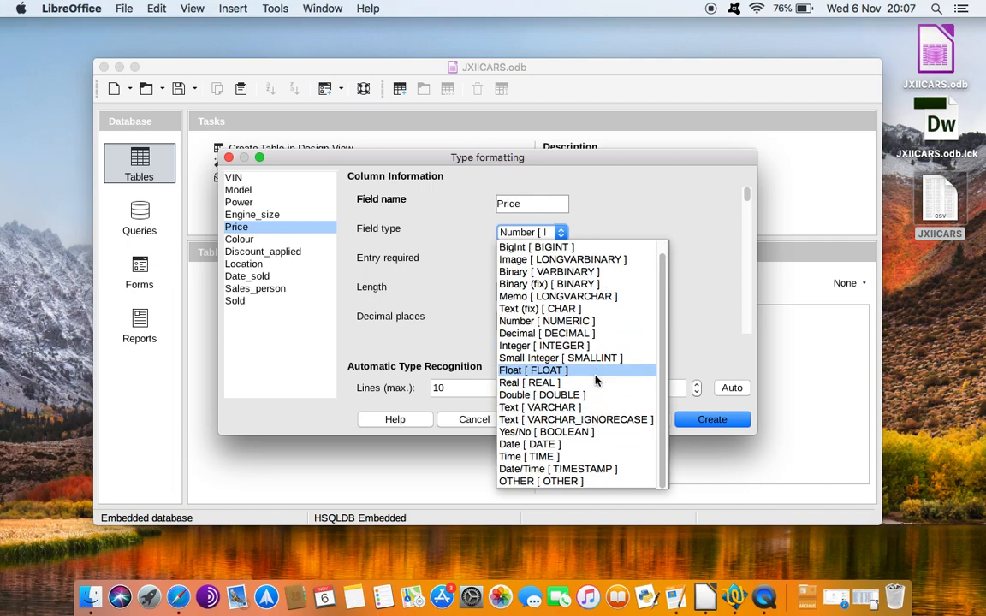
click(531, 321)
click(510, 320)
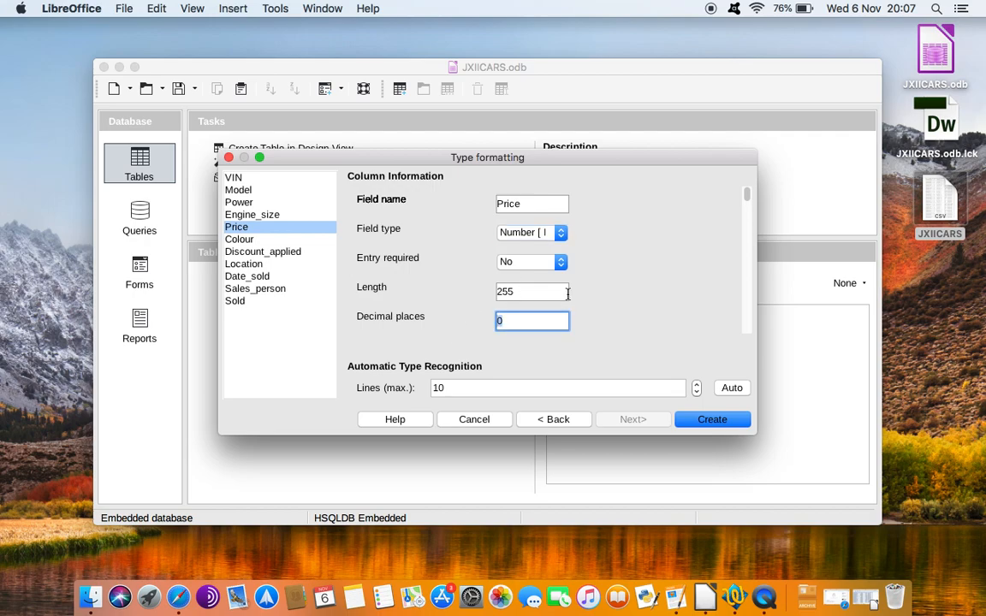
key(Delete)
text(2)
Step: Set the Discount_applied column's field type to Number [ NUMERIC ] with 2 decimal places
click(250, 240)
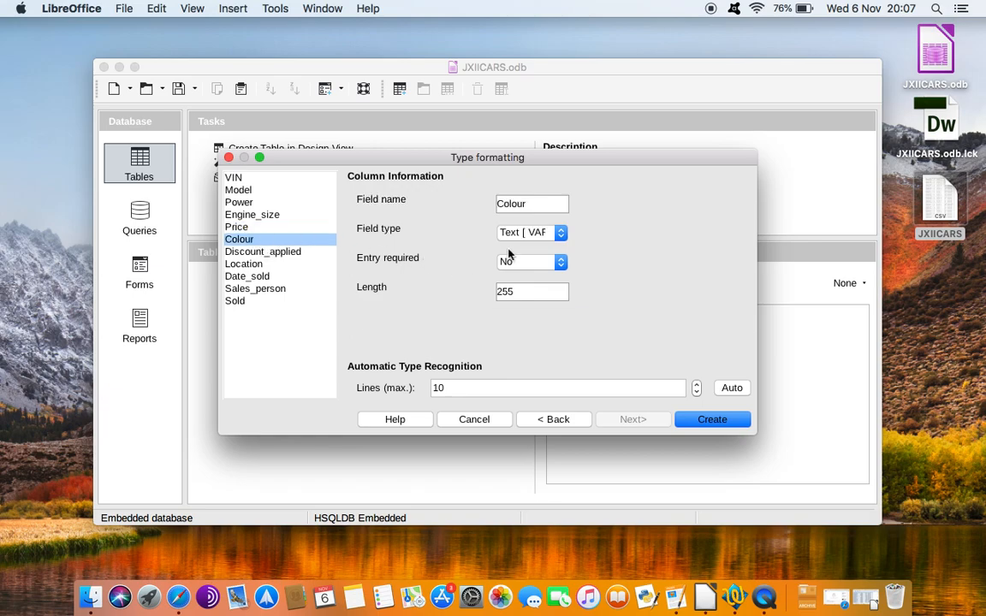
click(269, 252)
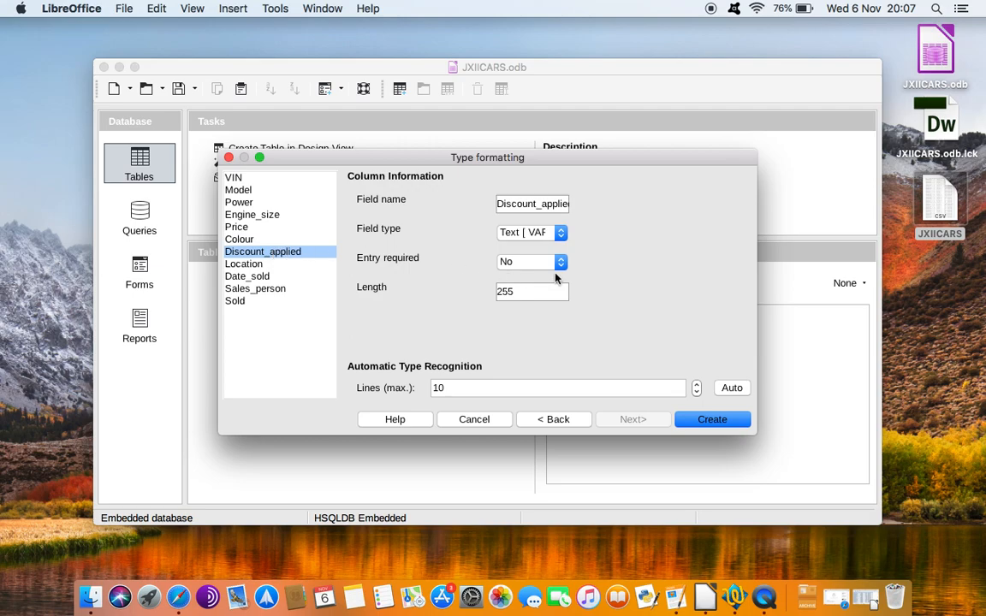
click(561, 233)
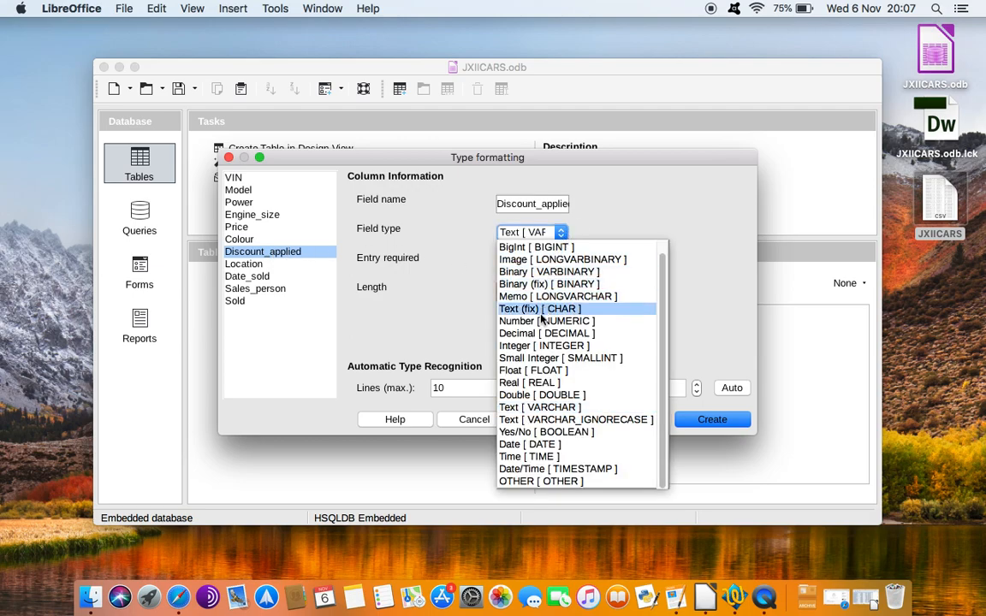
click(519, 322)
click(466, 386)
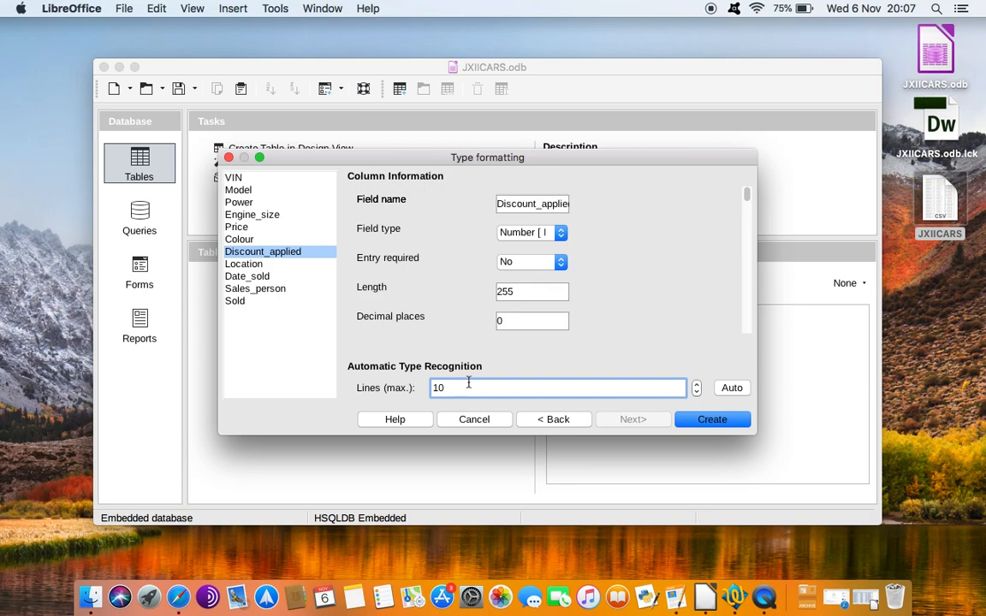
click(512, 320)
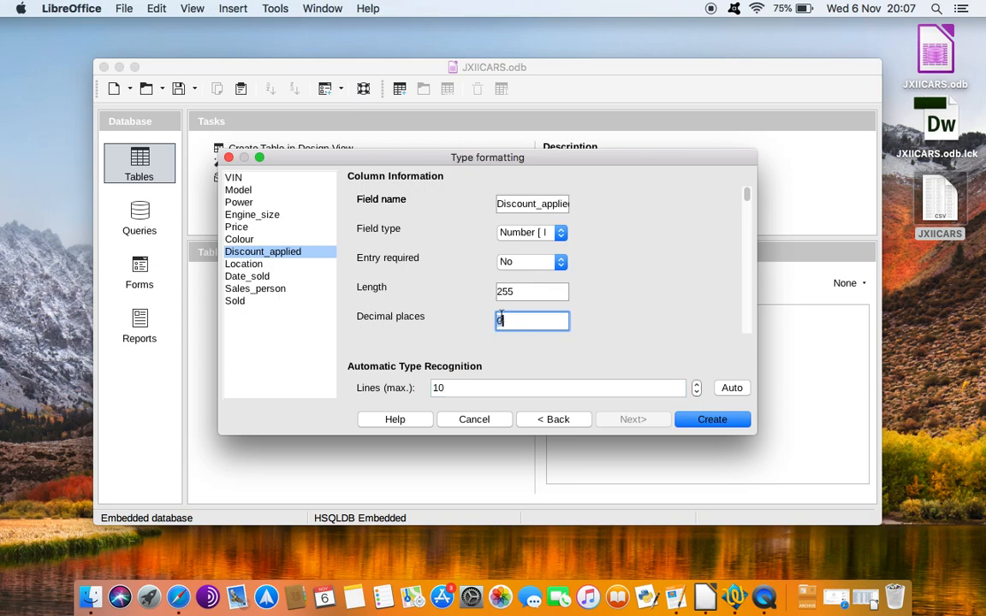
key(BackSpace)
text(2)
Step: Set the Date_sold column's field type to Date [ DATE ]
click(266, 276)
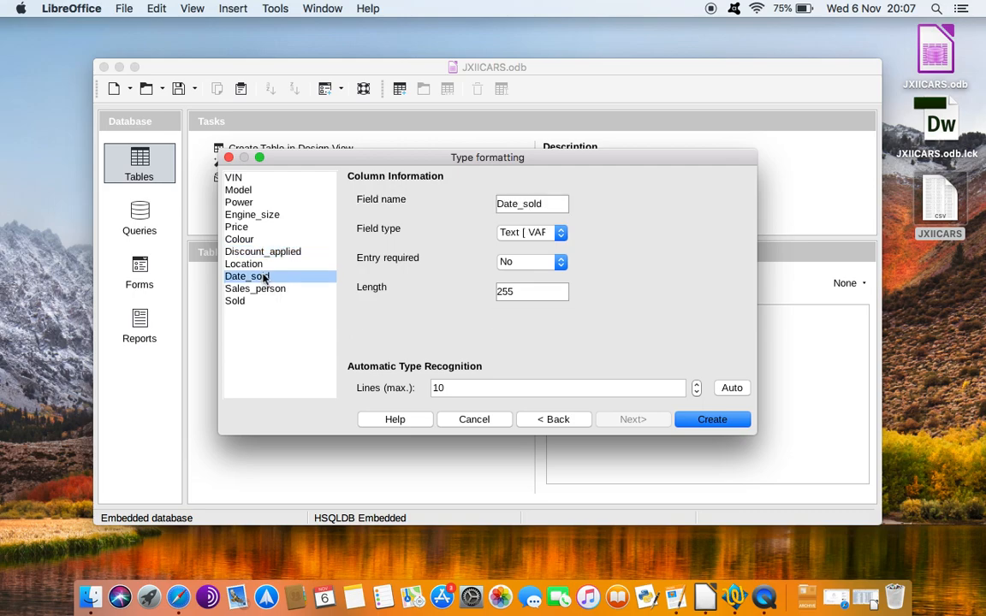
click(539, 232)
click(548, 450)
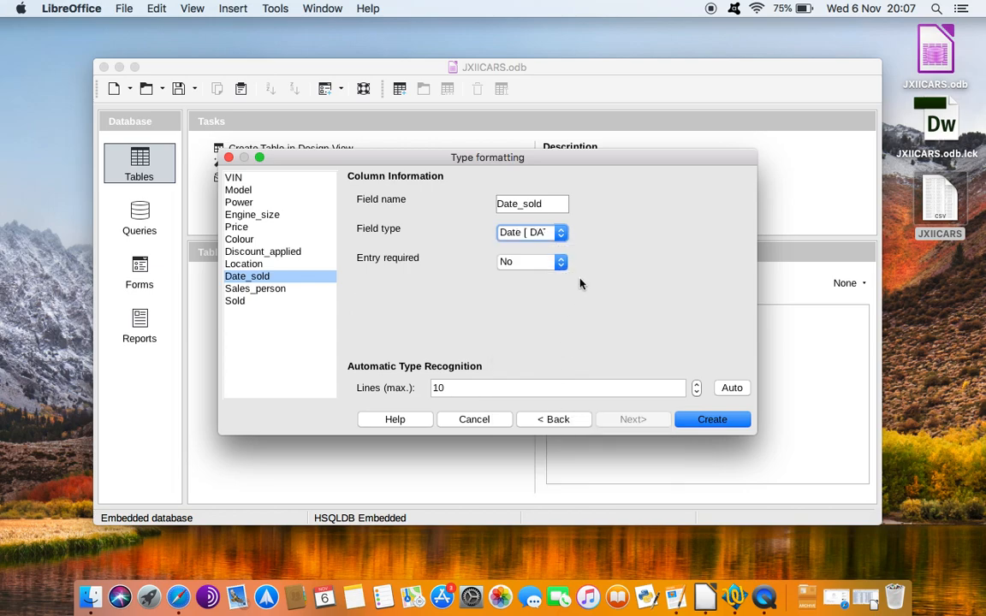
Step: Set the Sold column's field type to Yes/No [ BOOLEAN ], leaving its entry not required
click(247, 302)
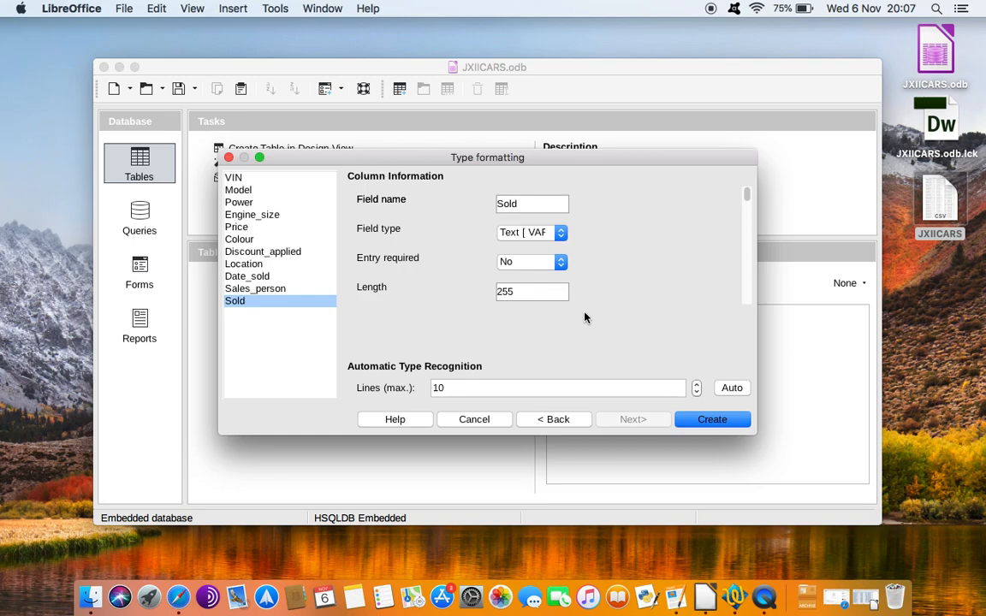
click(562, 264)
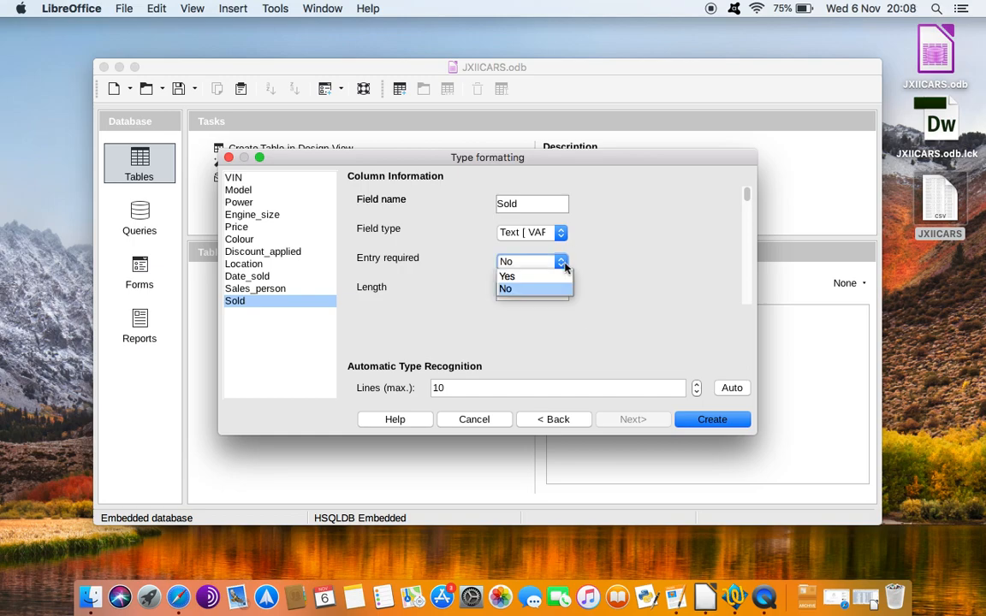
click(564, 266)
click(561, 232)
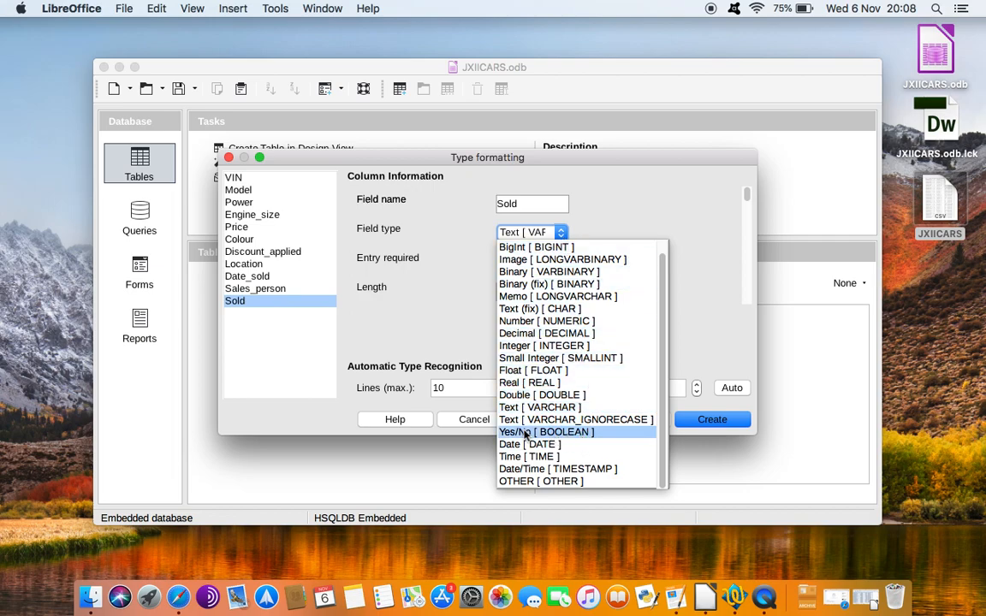
click(576, 435)
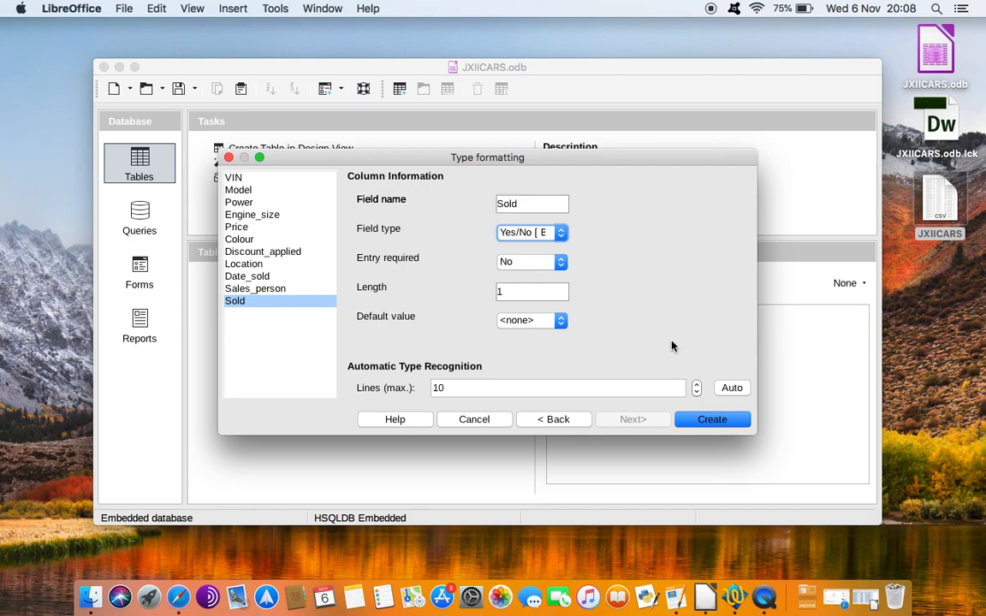
Step: Create the table with the chosen field types and decline creating a primary key
click(704, 420)
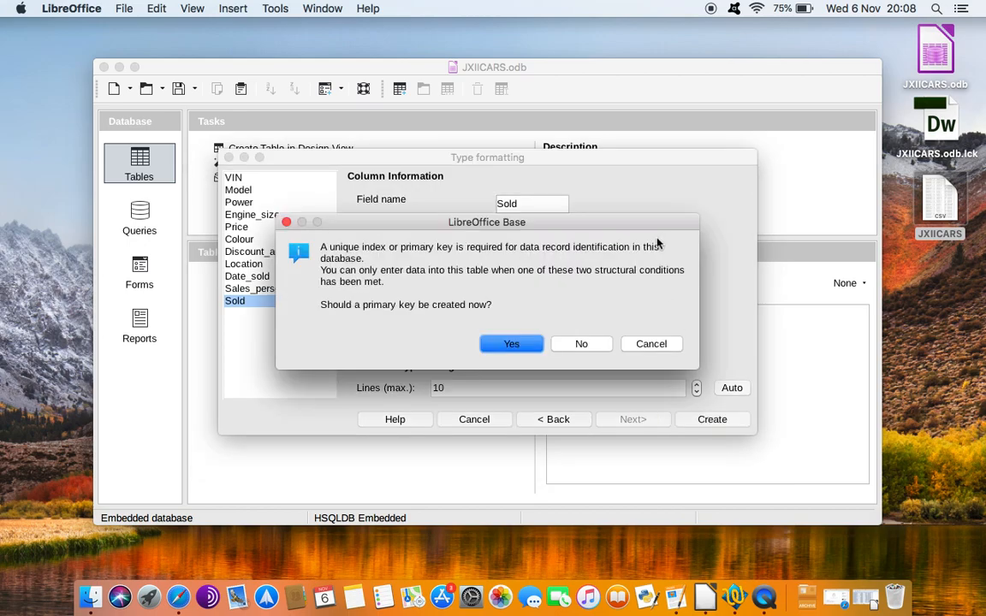
drag(544, 227, 545, 204)
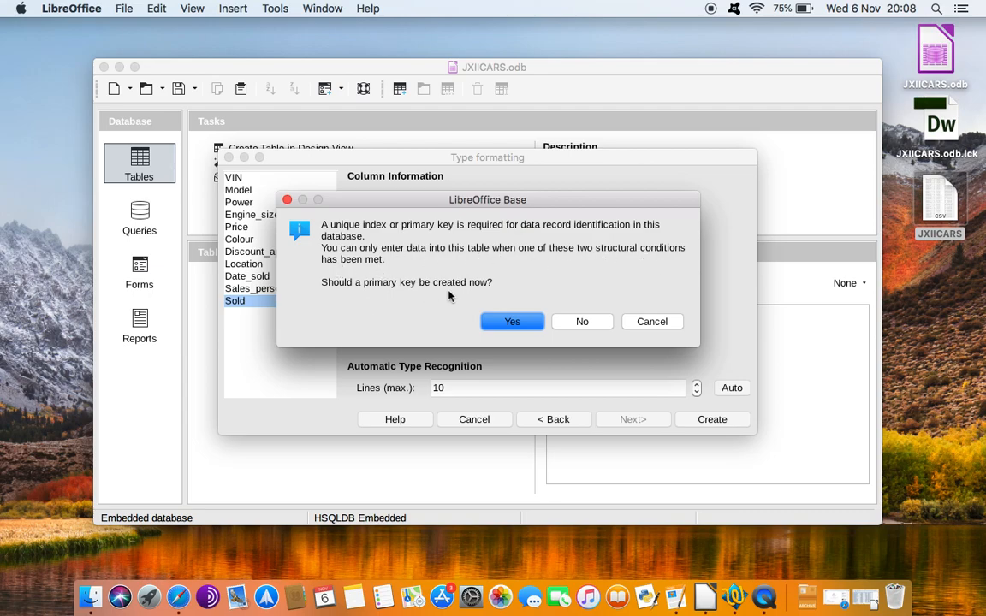
click(585, 322)
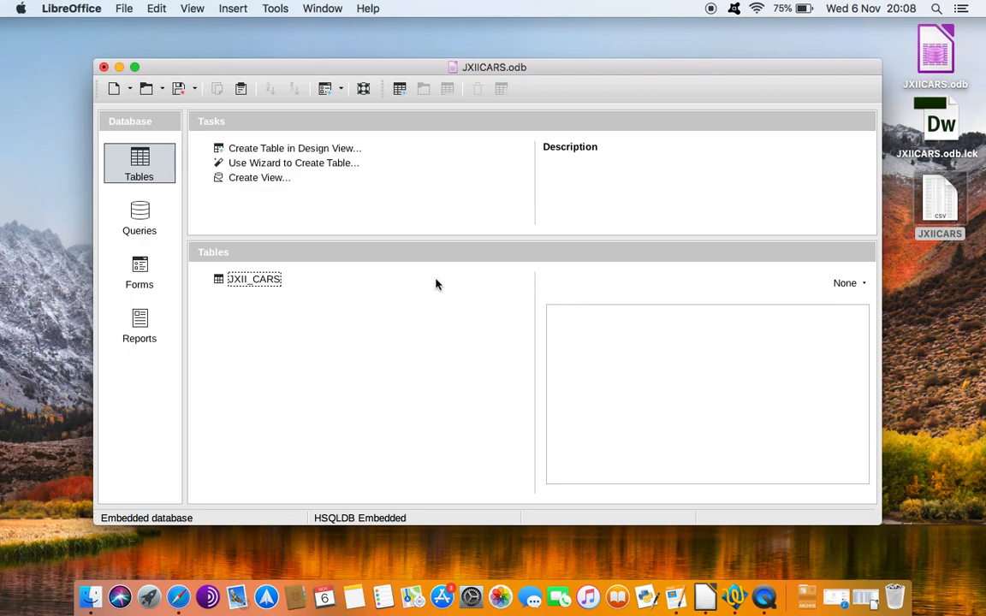
Step: Open the JXII_CARS table's data and widen the VIN column to fit its full values
click(250, 279)
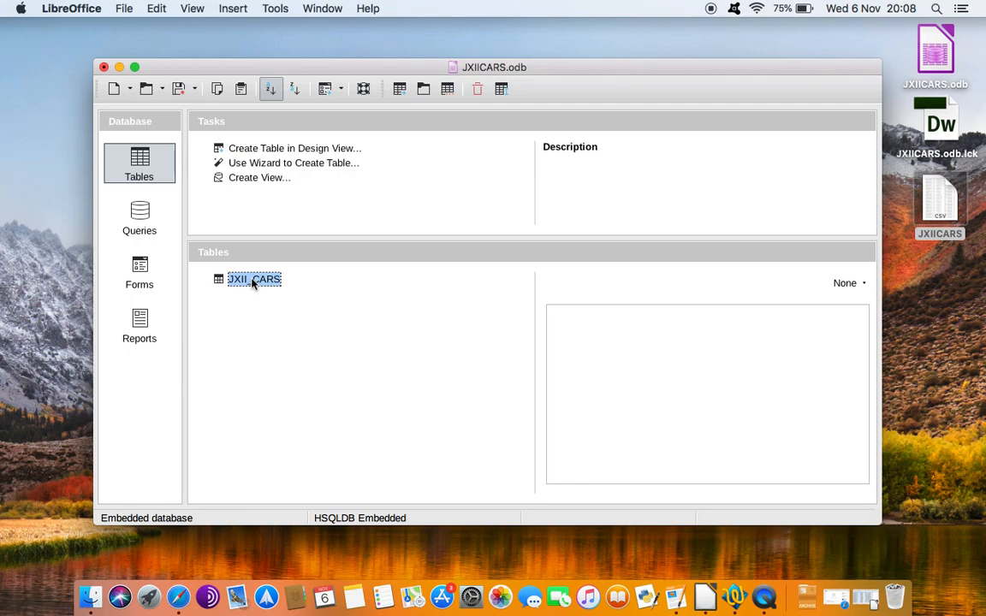
double_click(253, 283)
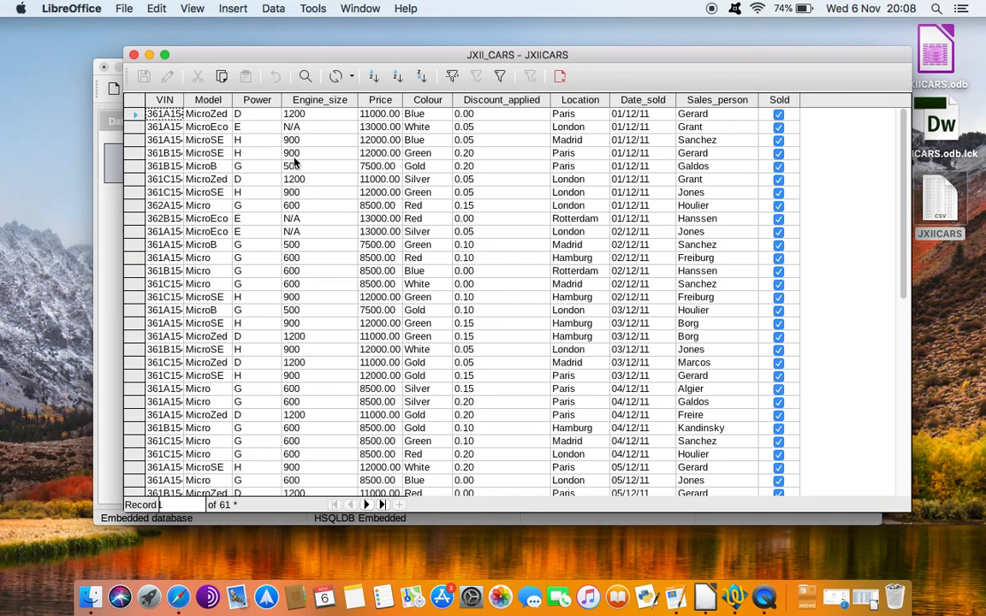
double_click(182, 97)
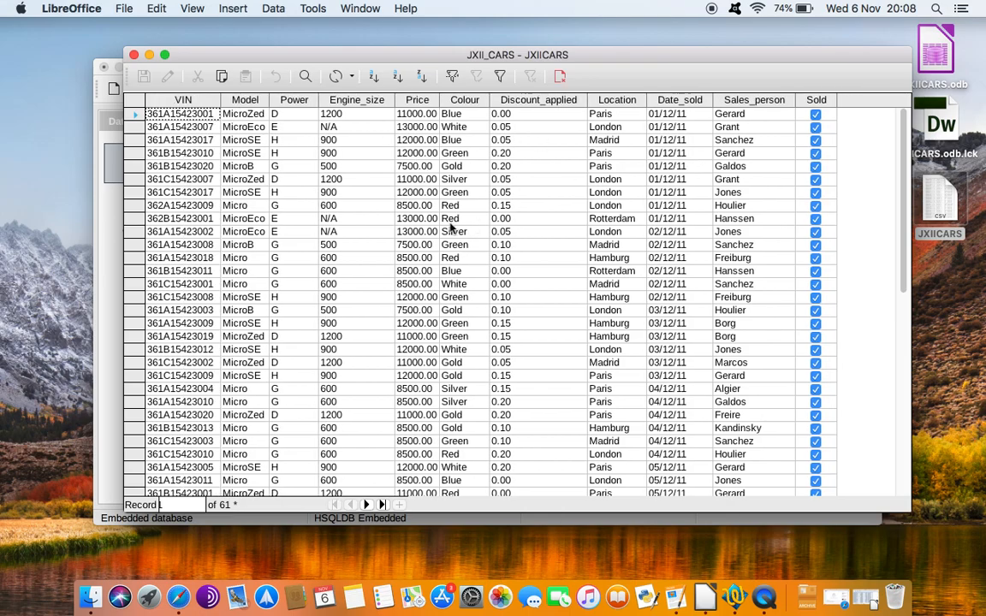
Step: Examine the imported JXII_CARS records through to the last one, including where the Sold, Date_sold and Sales_person entries stop
scroll(458, 246, down, 20)
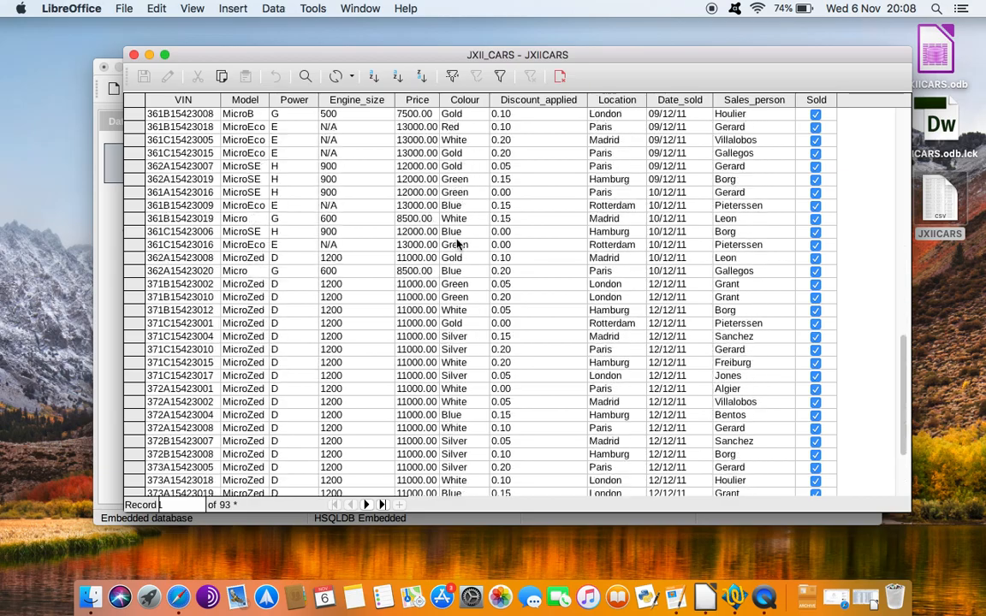
scroll(458, 245, up, 18)
scroll(457, 246, up, 3)
scroll(714, 322, down, 20)
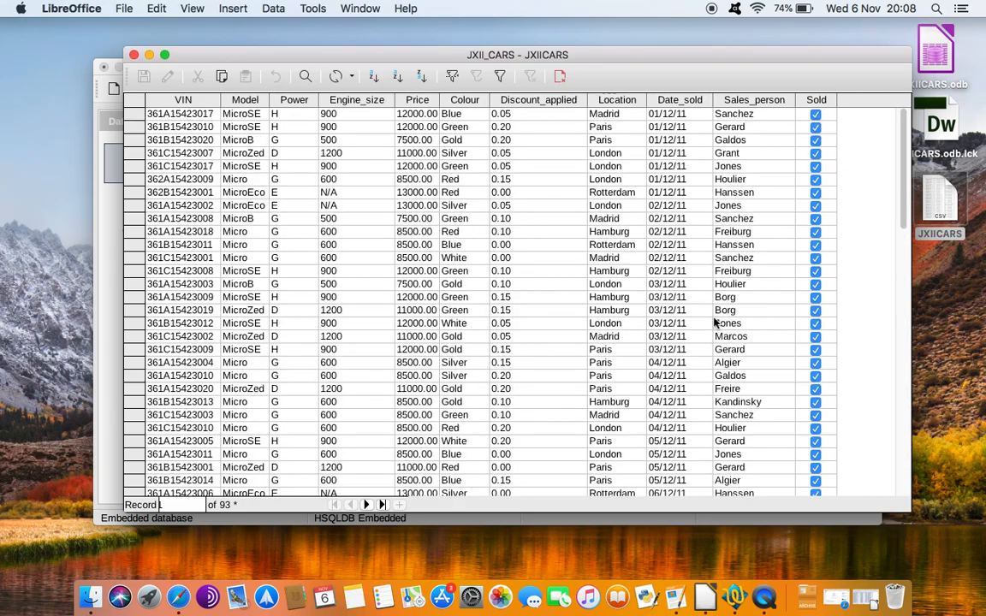
scroll(715, 322, down, 20)
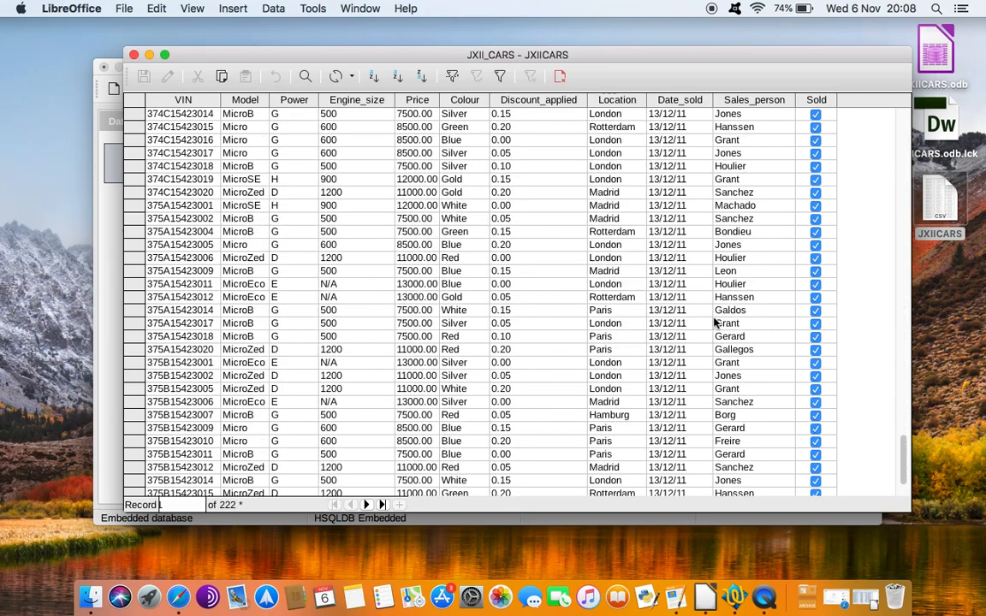
scroll(715, 321, down, 20)
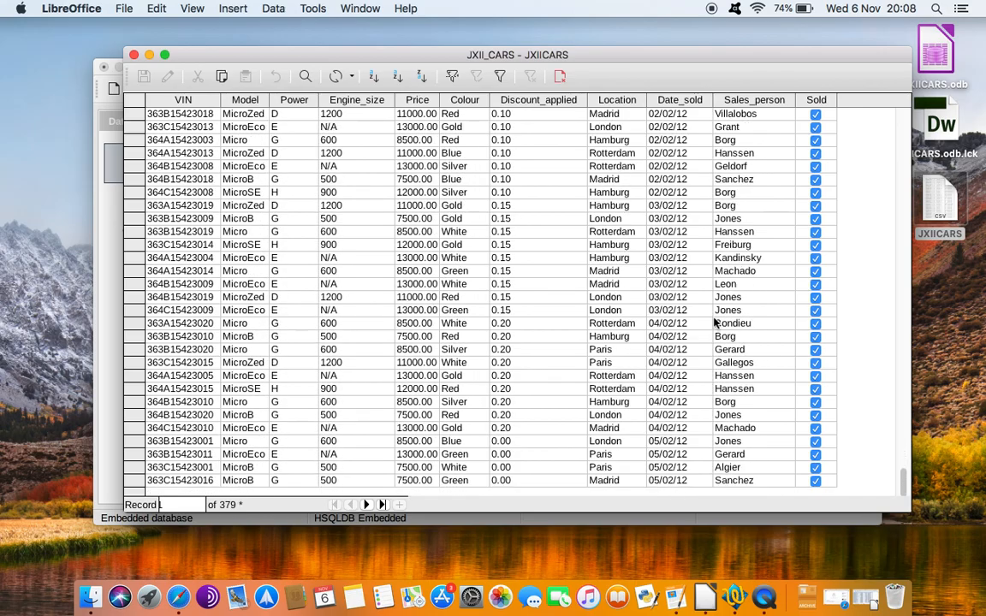
click(366, 505)
scroll(603, 402, down, 20)
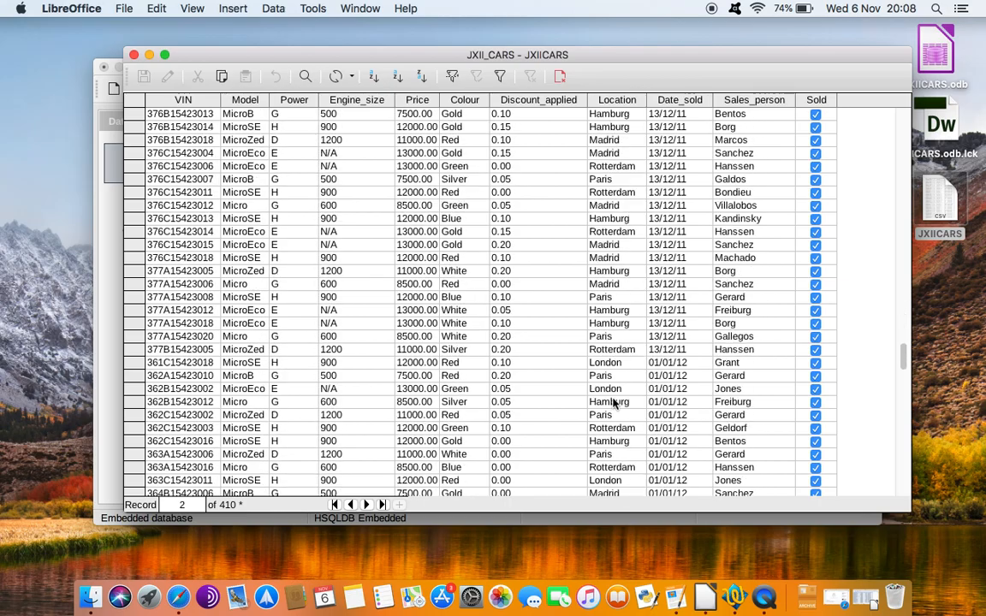
scroll(612, 402, down, 20)
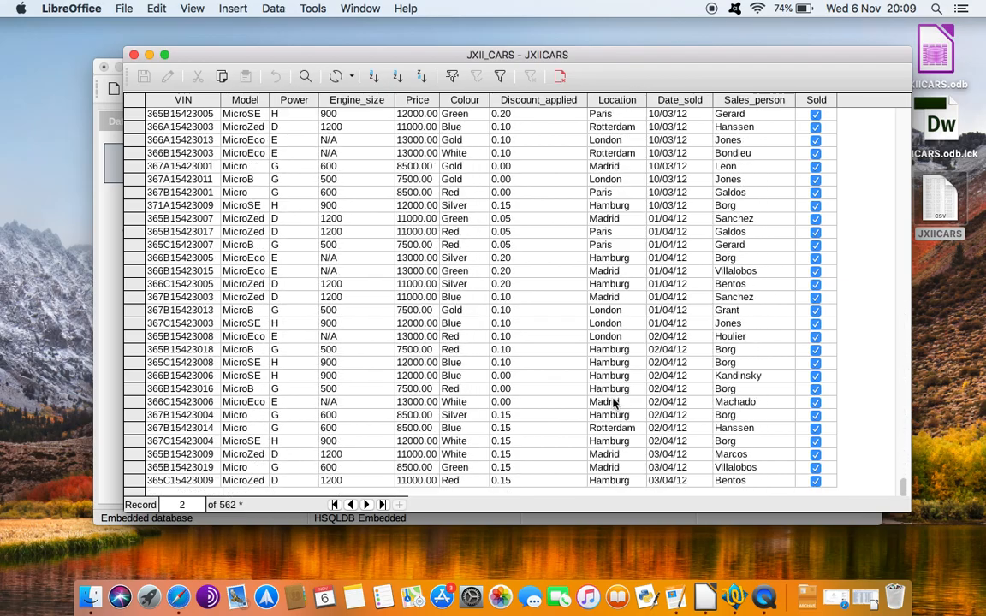
click(383, 505)
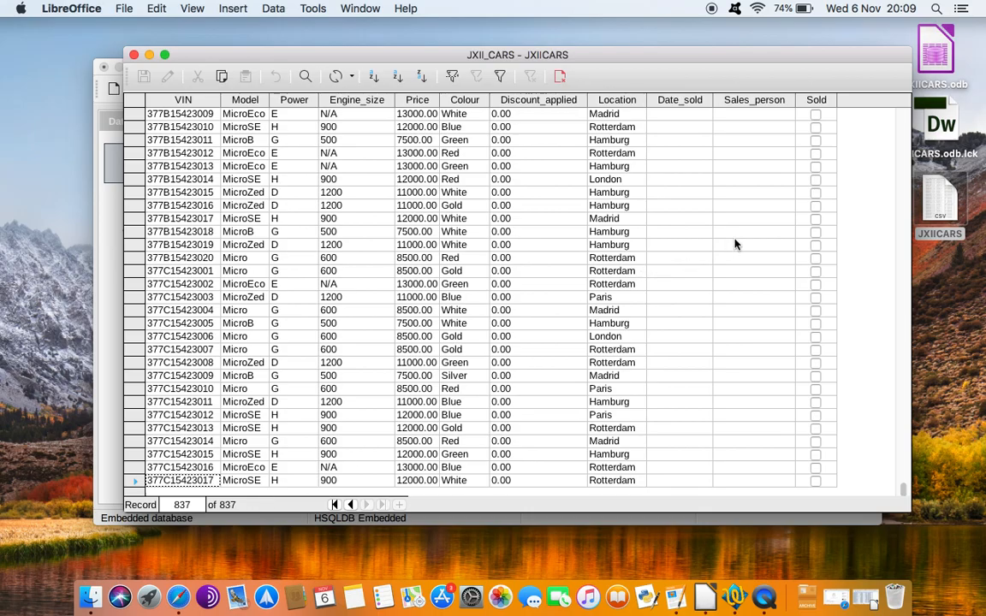
scroll(736, 244, up, 20)
scroll(736, 244, down, 15)
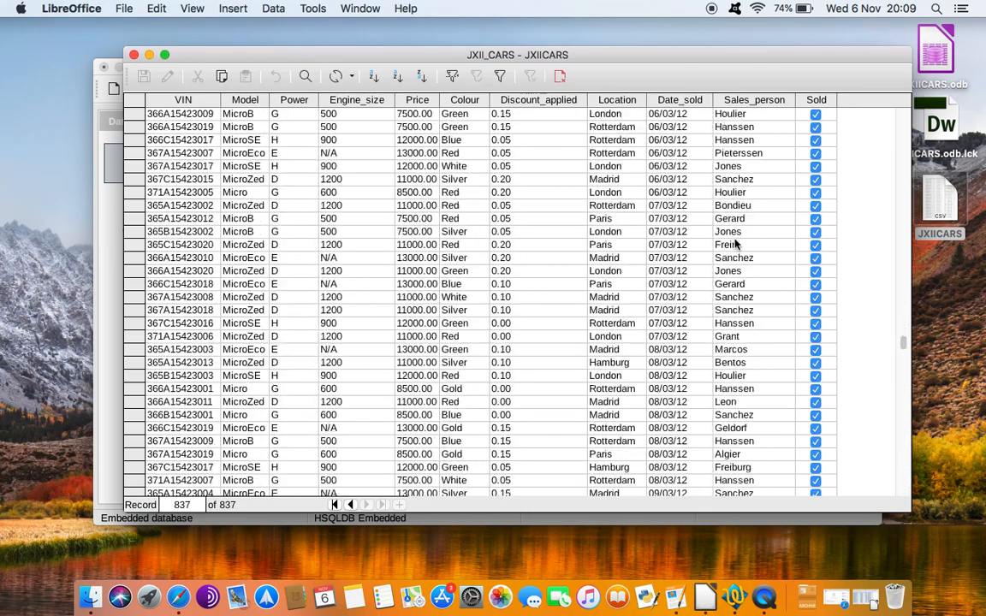
scroll(736, 244, down, 1)
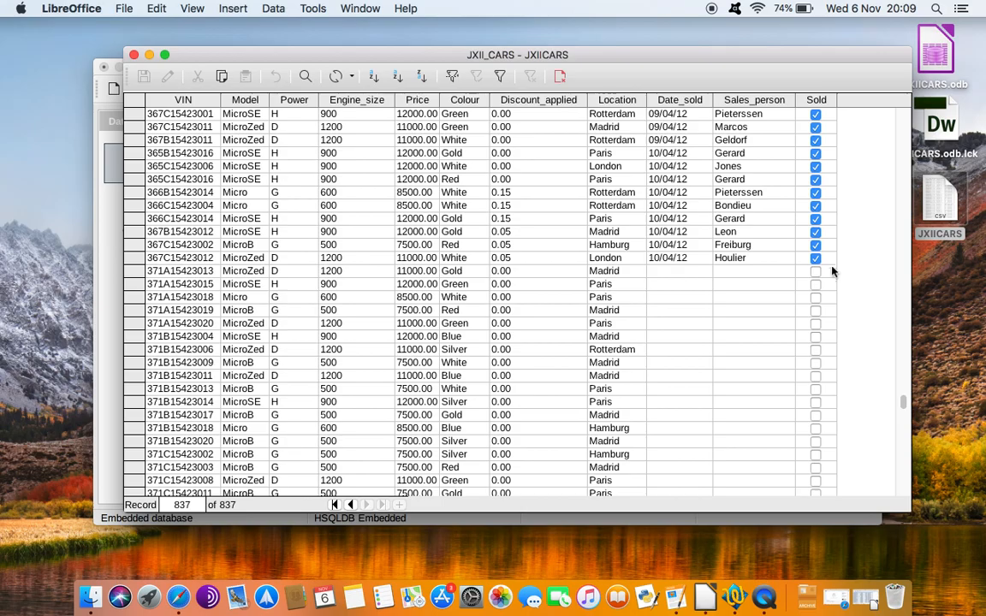
Step: Look back through the JXII_CARS records to the first one and close the table data
scroll(599, 246, up, 8)
scroll(580, 250, up, 20)
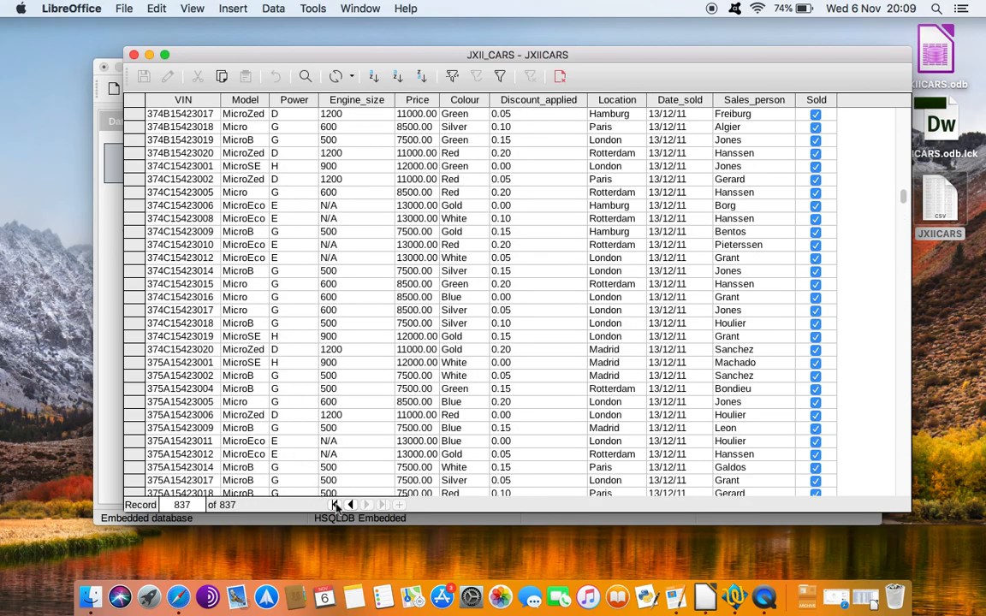
click(335, 505)
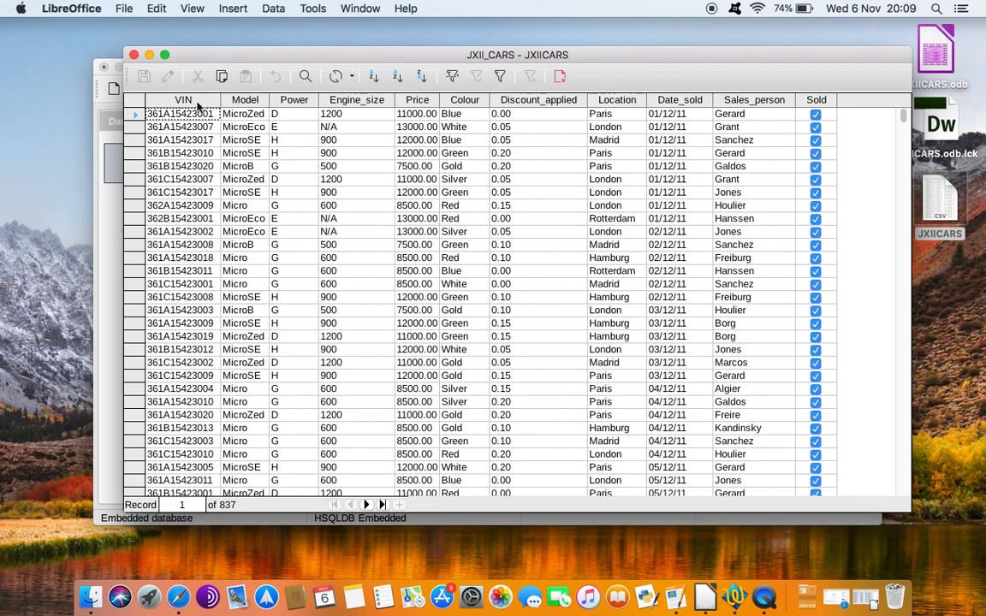
click(134, 55)
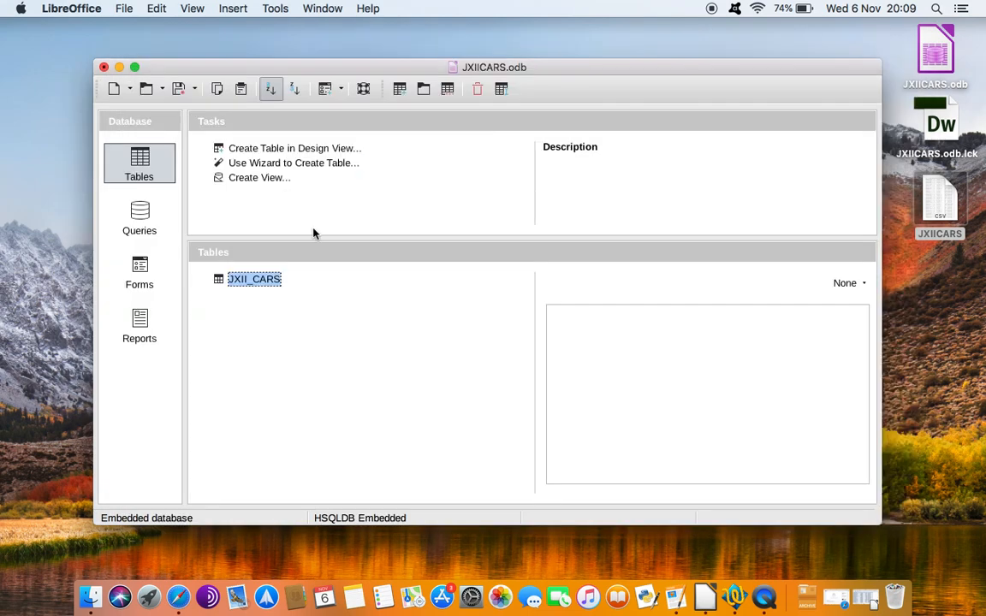
Step: Open the JXII_CARS table's design for editing and set the VIN field as the primary key
right_click(254, 281)
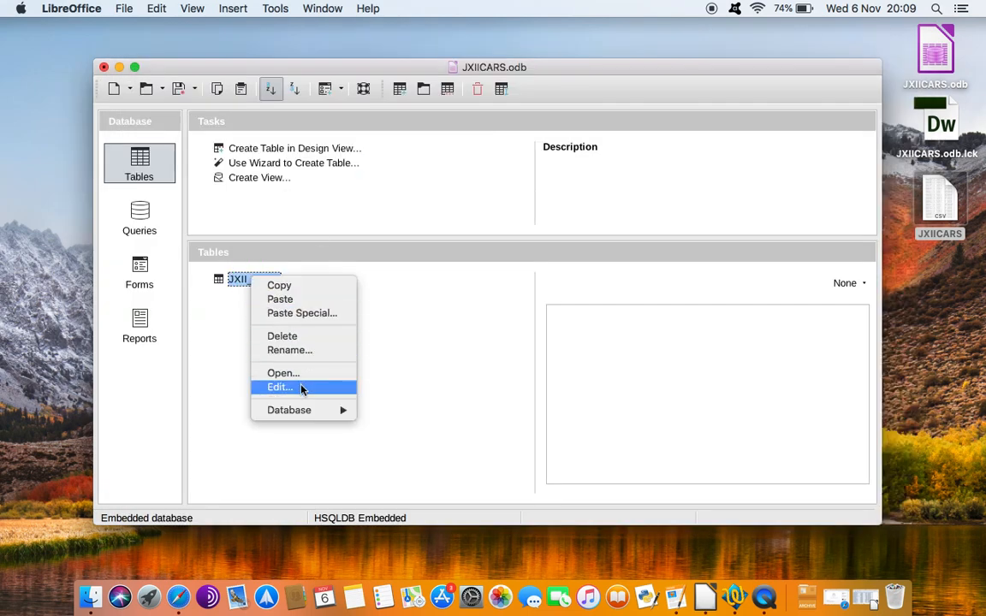
click(301, 389)
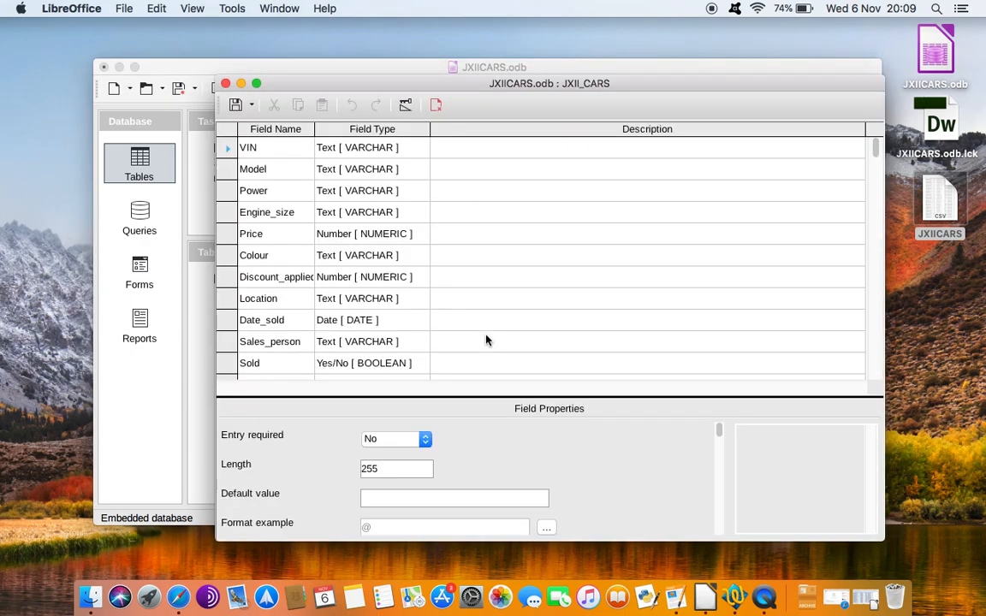
drag(367, 85, 318, 74)
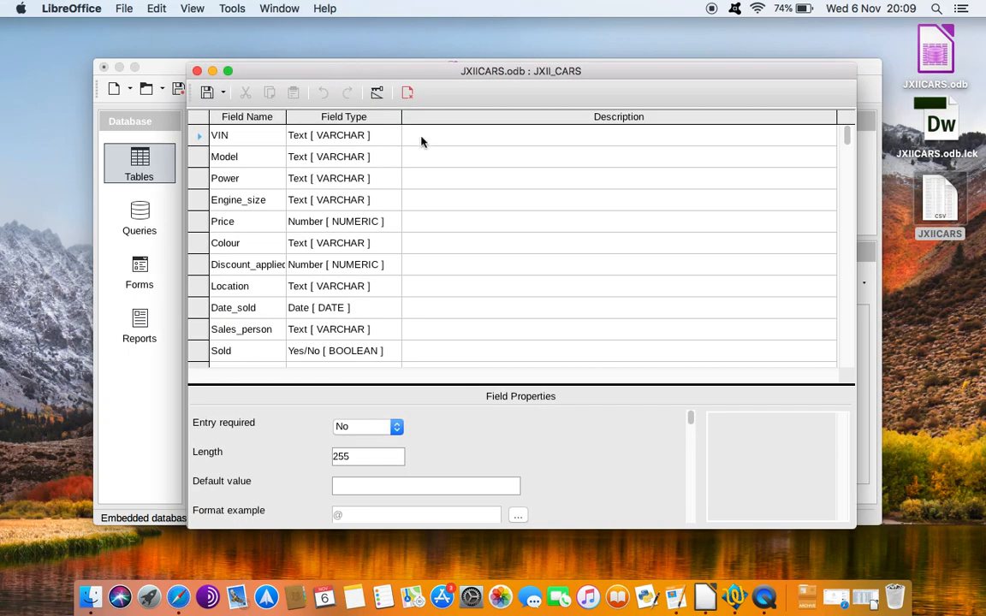
click(199, 140)
right_click(200, 139)
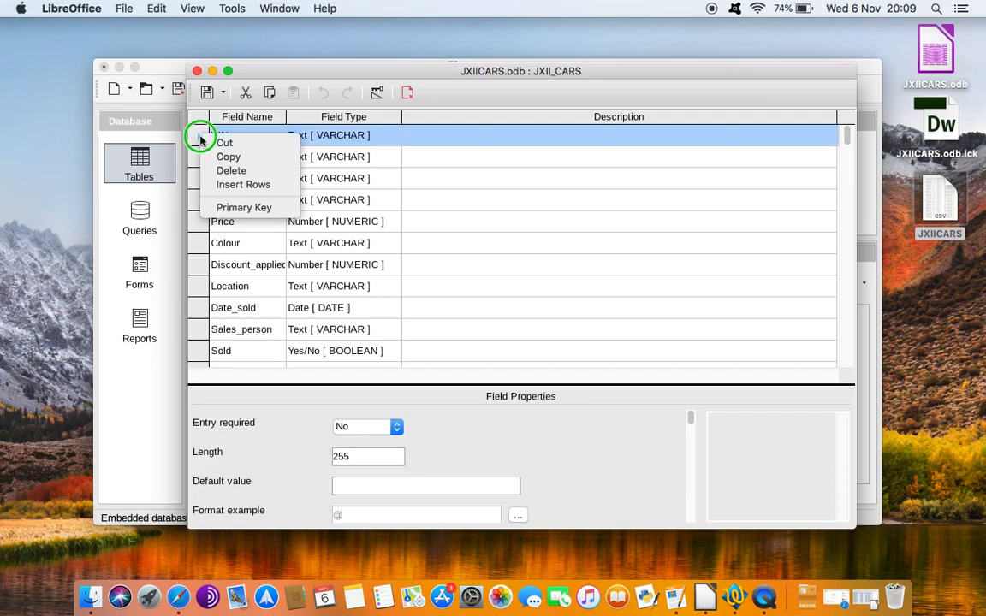
click(249, 207)
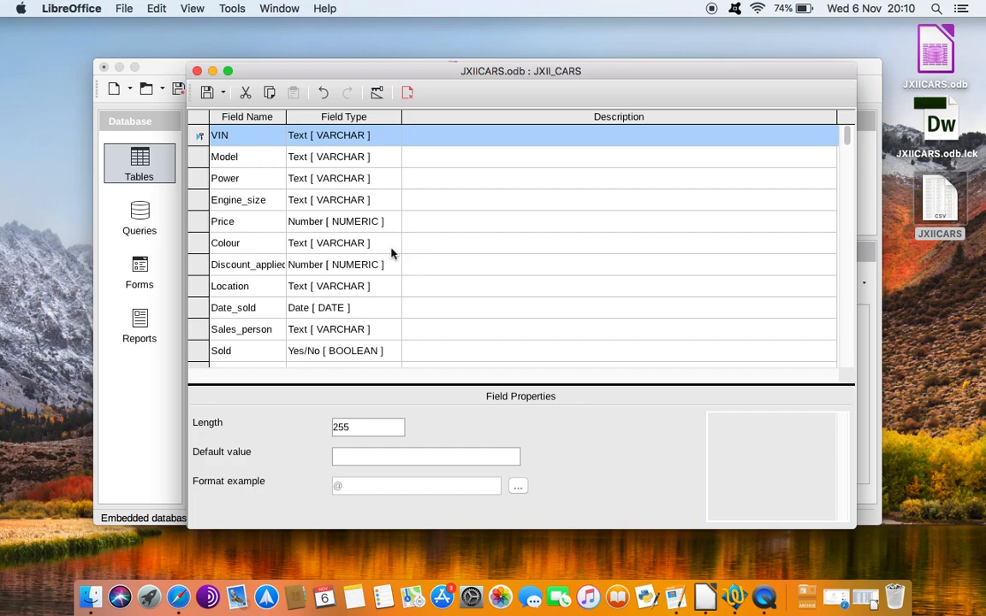
Step: Check the field properties of Price, Discount_applied, Date_sold and Sales_person in the table design
click(305, 225)
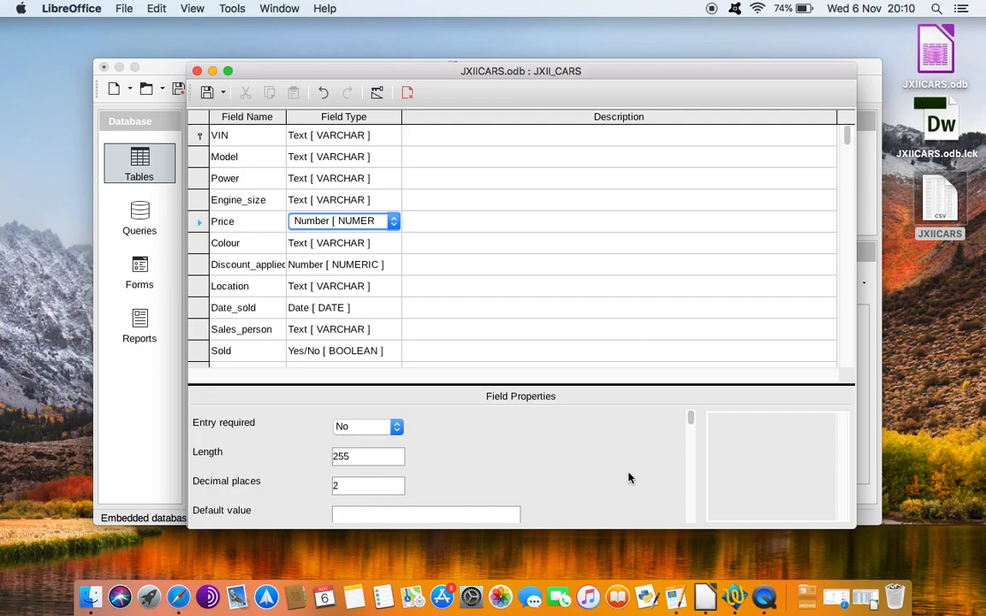
mouse_move(692, 419)
mouse_down()
mouse_move(689, 477)
mouse_move(696, 420)
mouse_up()
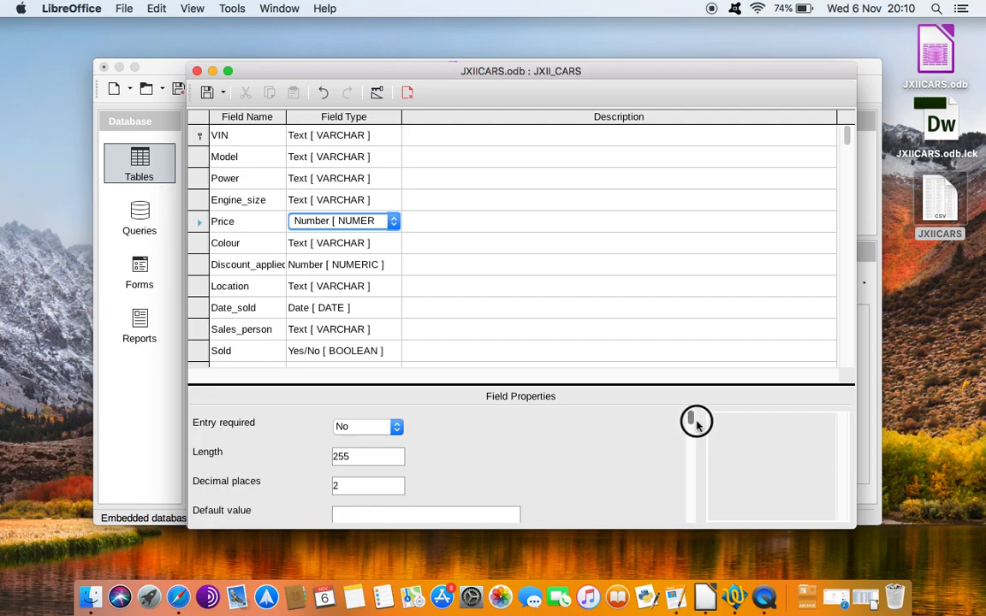
click(196, 71)
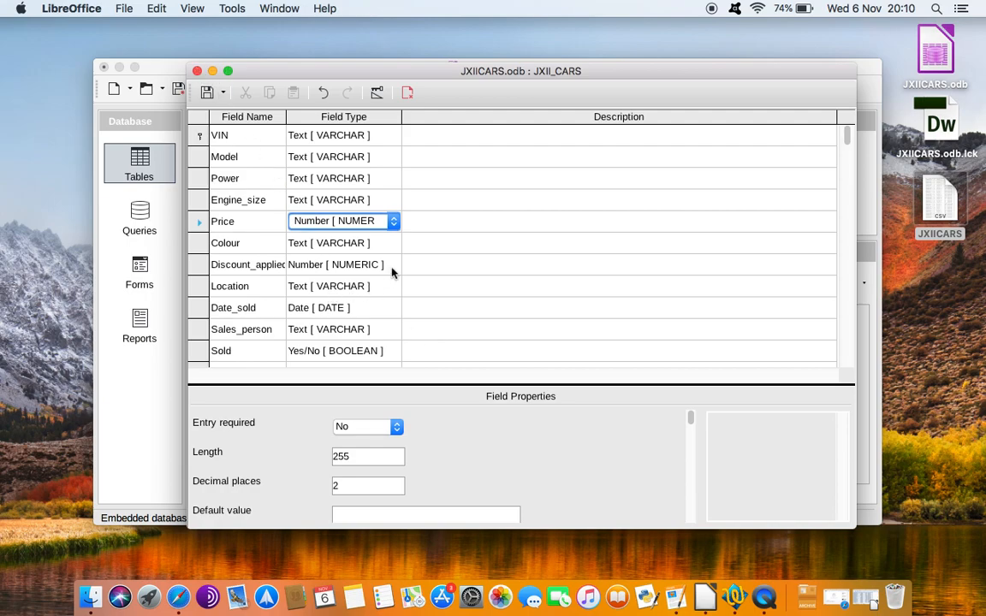
click(390, 269)
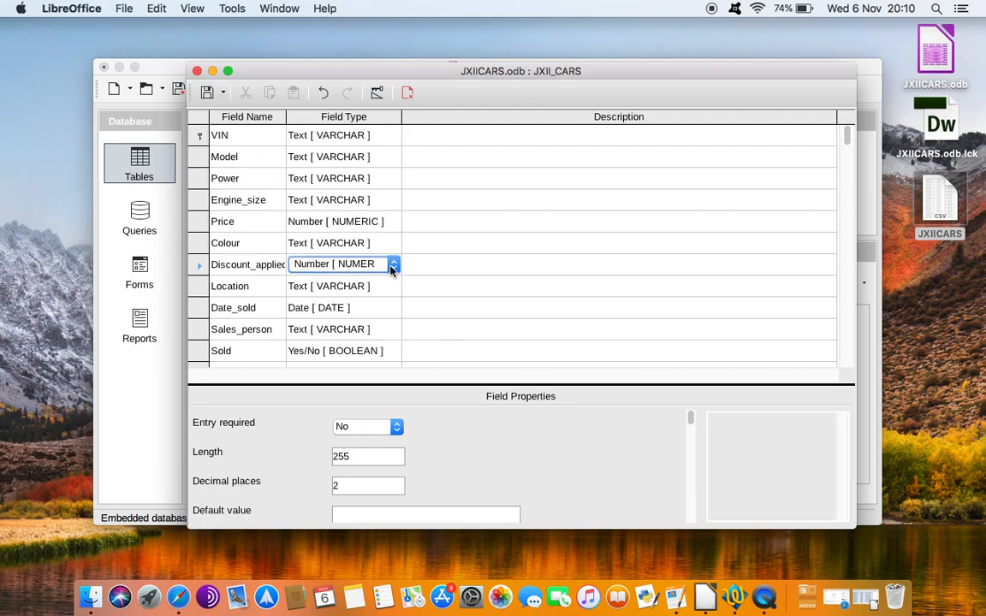
click(341, 310)
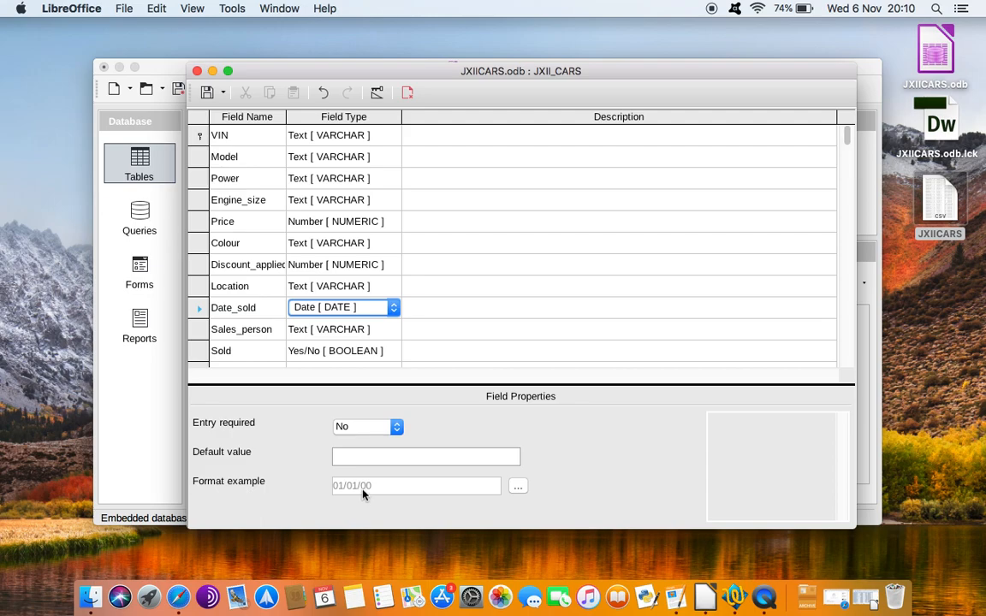
click(385, 332)
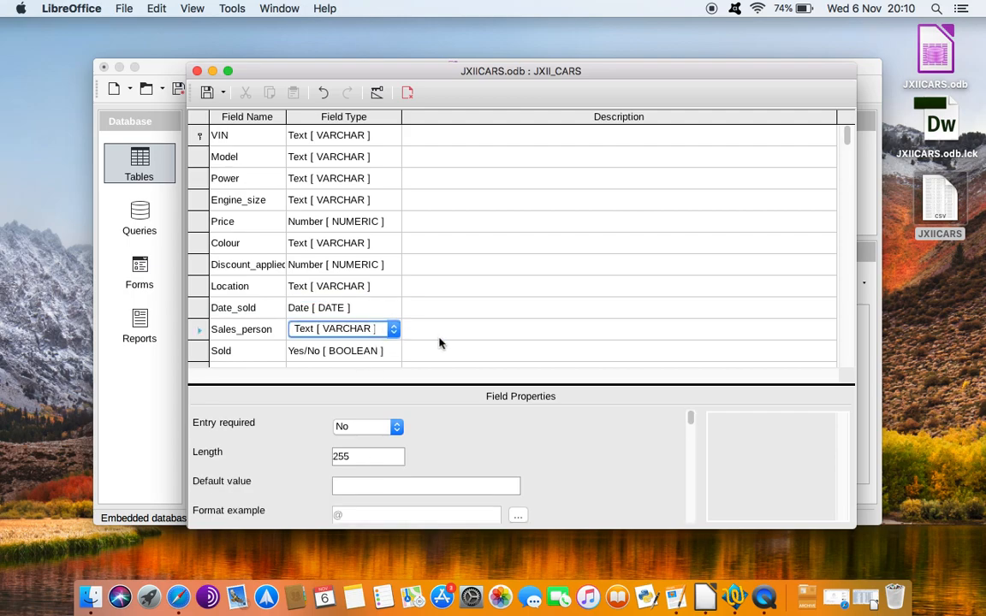
Step: Restore the Sales_person field type to Text [ VARCHAR ] and close the table design, saving the changes
key(Up)
key(Up)
key(Up)
key(Up)
key(Up)
key(Up)
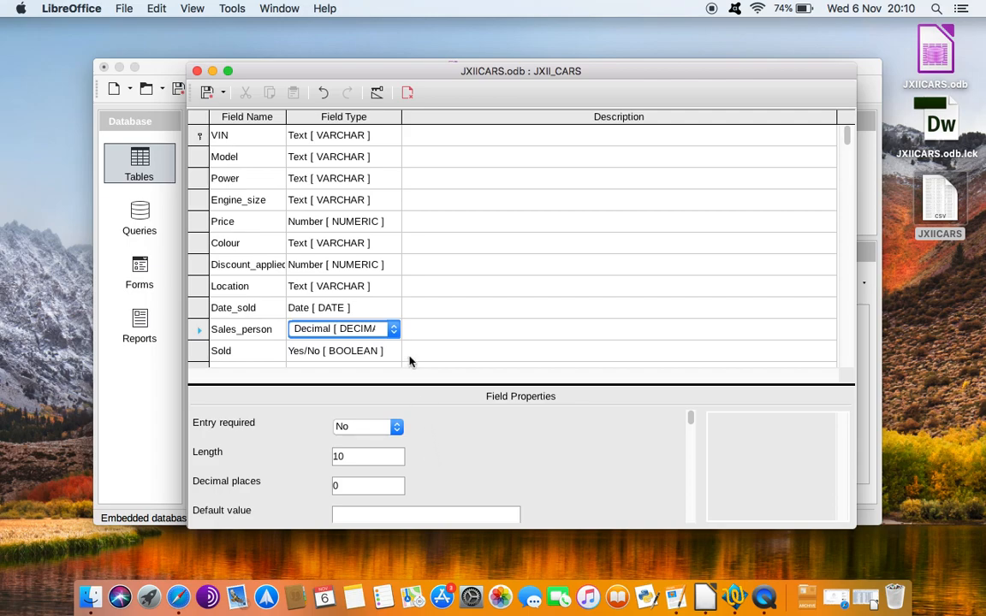
click(393, 330)
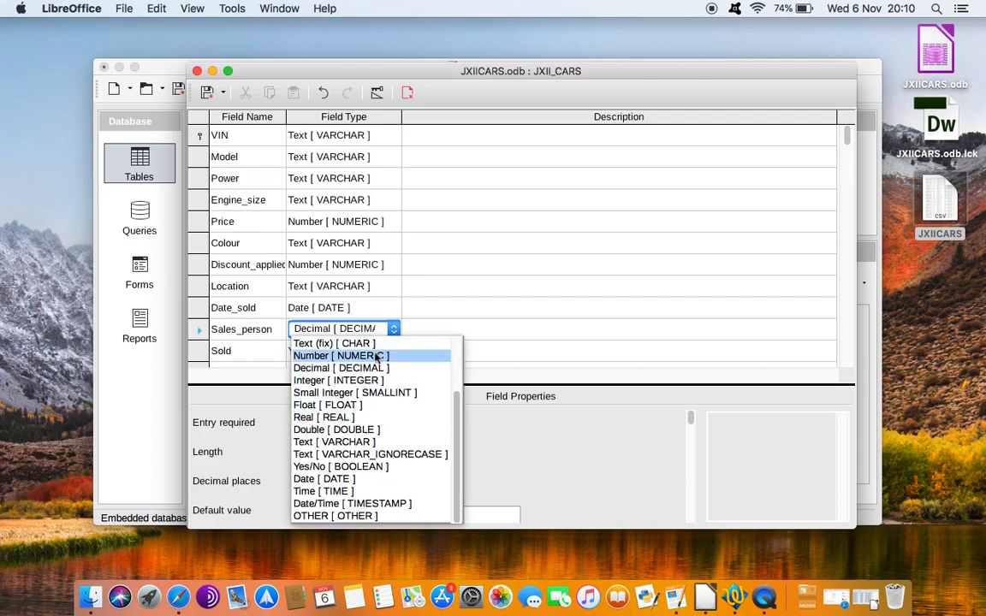
click(377, 442)
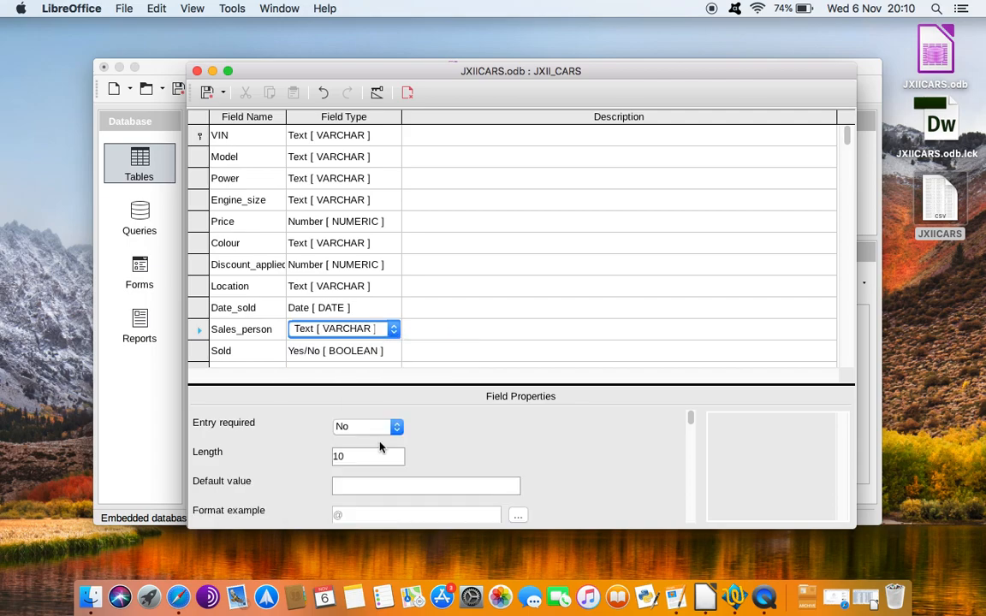
click(196, 70)
click(521, 328)
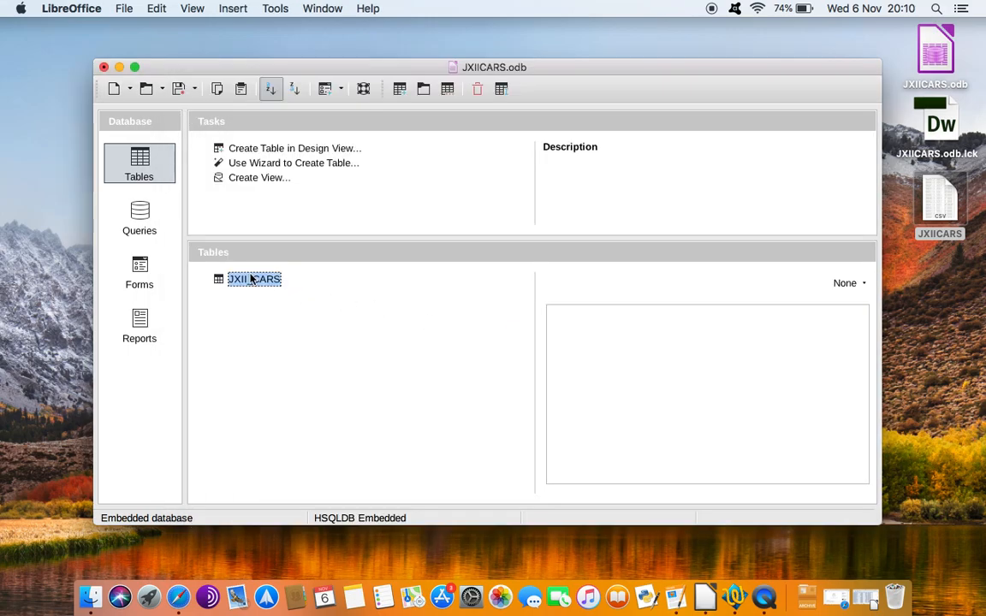
Step: Open the JXII_CARS data, fit the VIN and Model columns to their contents, narrow Power and Engine_size, and close the table
double_click(218, 279)
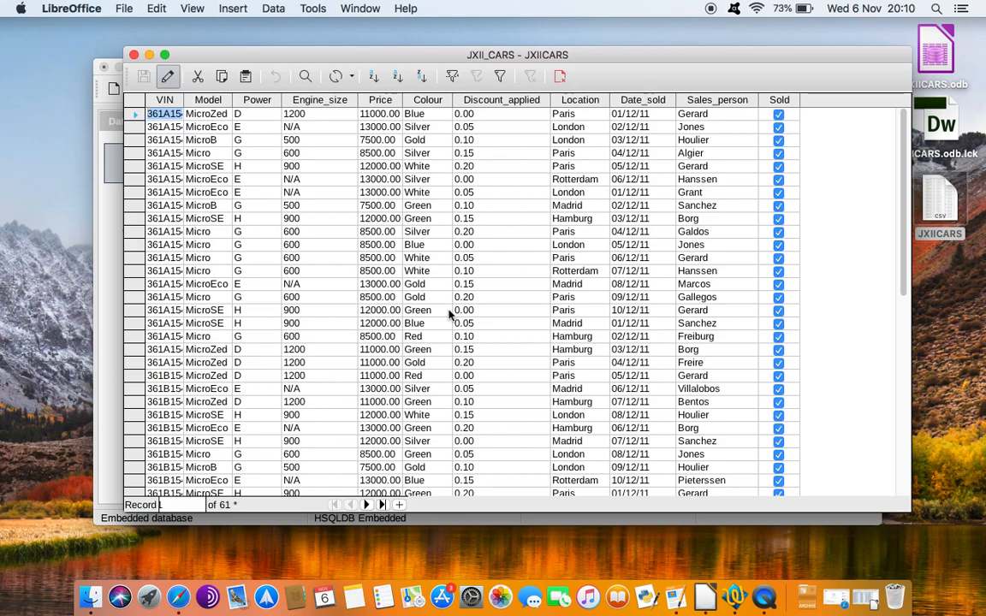
double_click(182, 100)
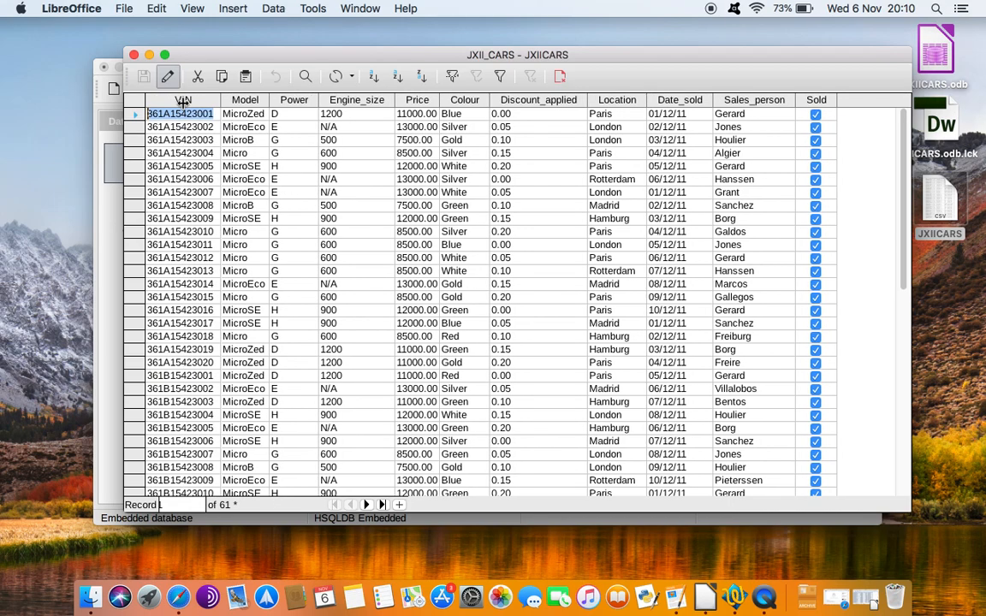
mouse_move(219, 100)
mouse_down()
mouse_move(161, 101)
mouse_move(238, 98)
mouse_move(218, 100)
mouse_up()
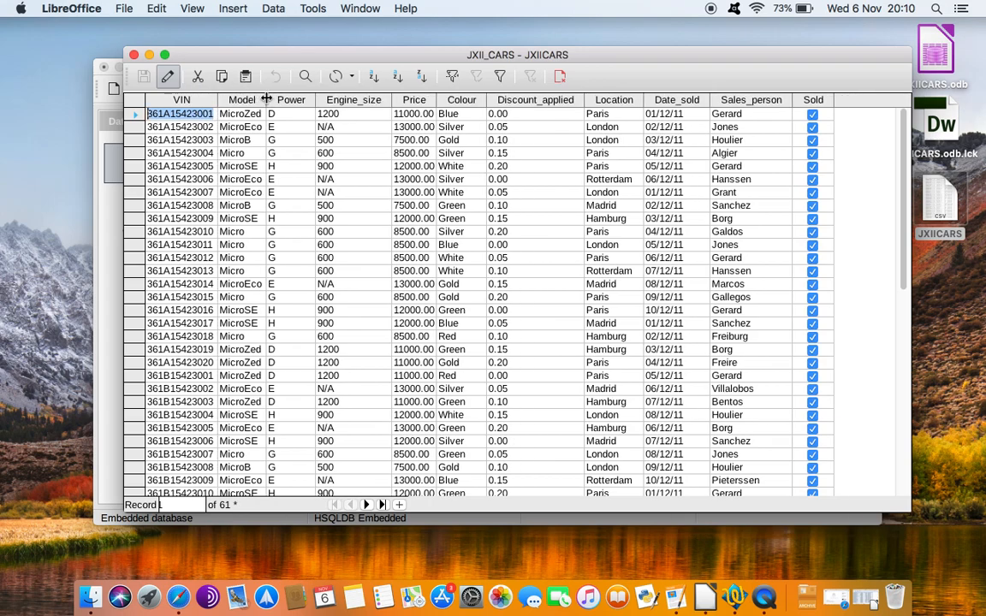
double_click(267, 99)
drag(316, 100, 287, 94)
drag(360, 101, 317, 94)
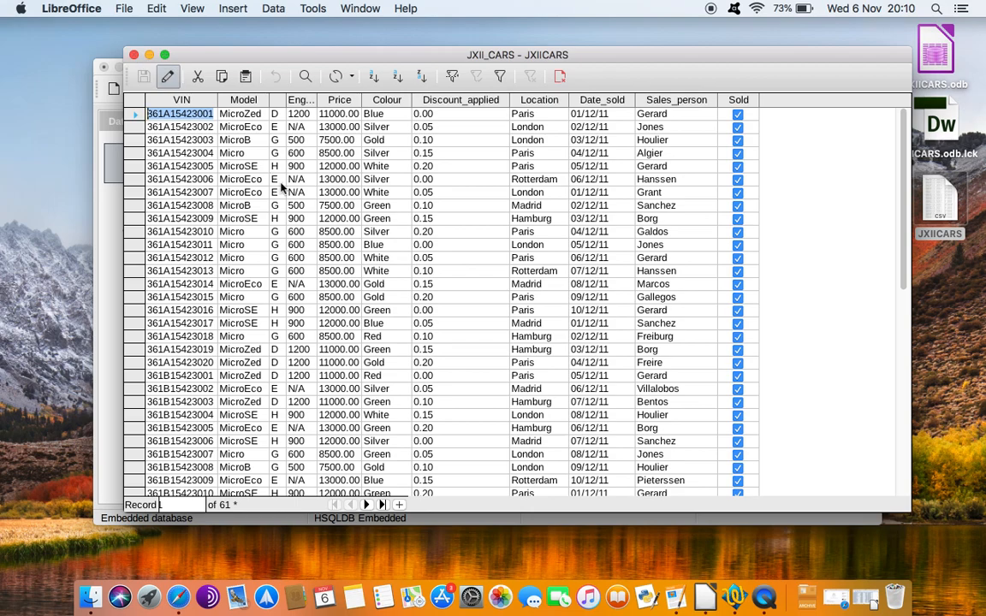
click(134, 55)
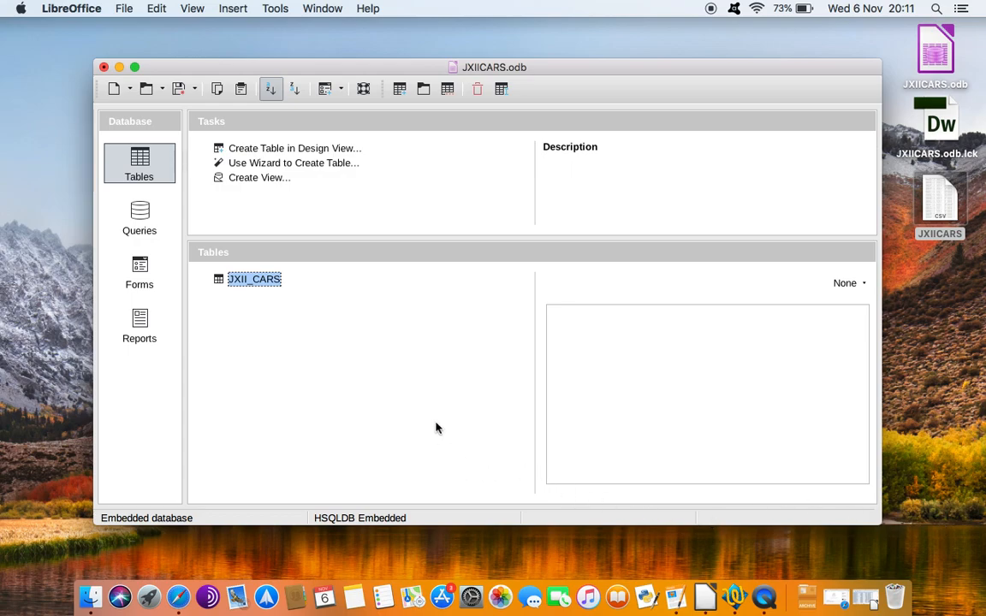
Step: Reopen the JXII_CARS data and start a new record after the last one with VIN 377C15423018 and Model MicroZed
double_click(225, 279)
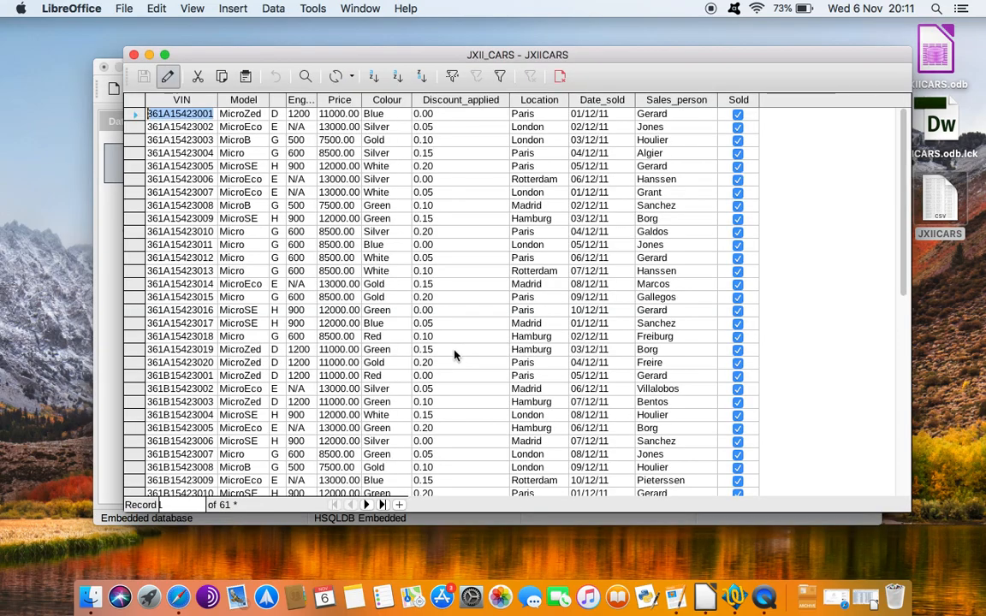
click(383, 504)
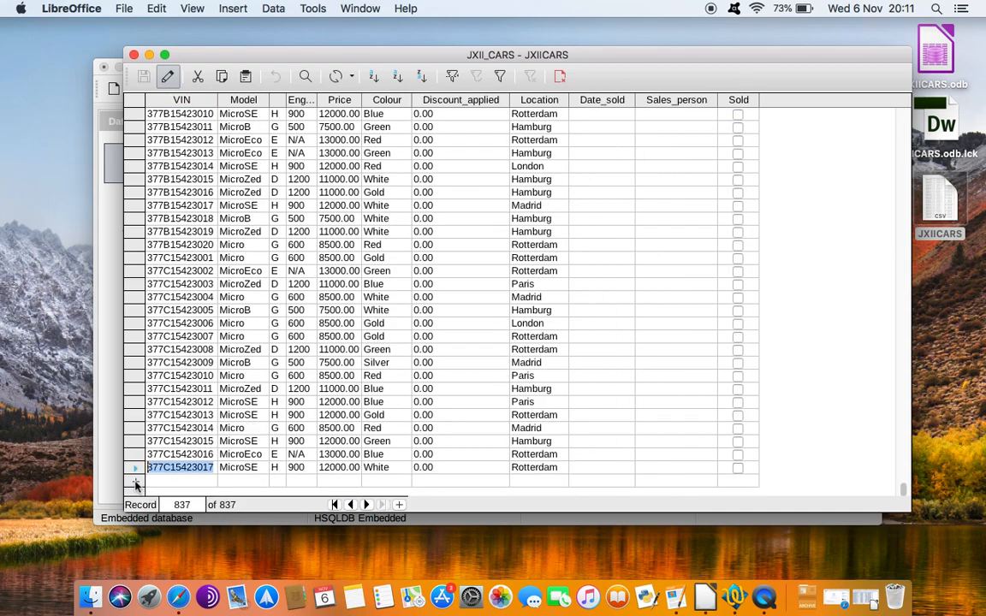
click(156, 482)
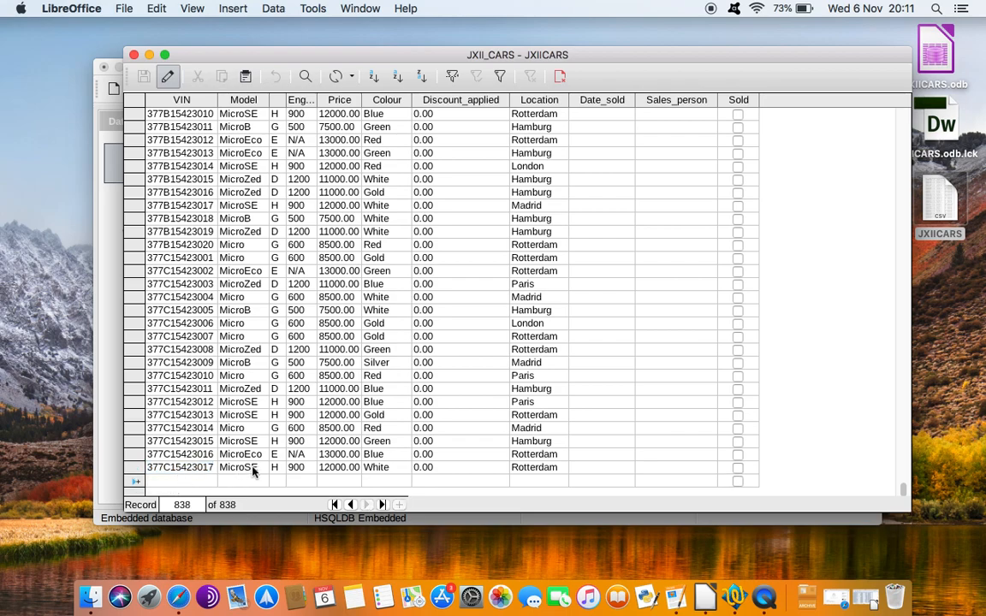
text(377C154)
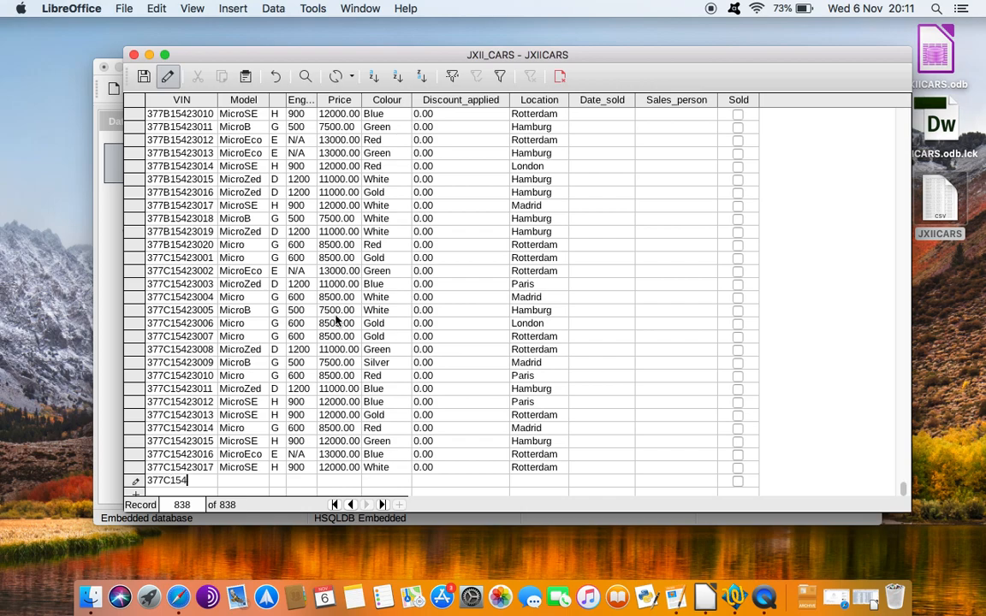
text(23018MI)
key(BackSpace)
text(icroZed)
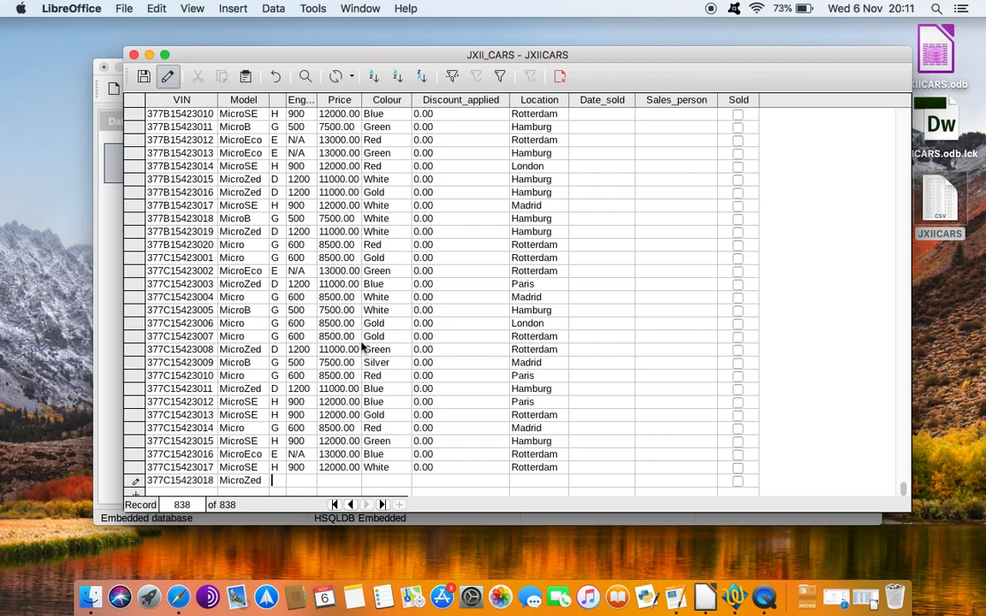
Step: Complete the new record with Power D, Engine_size 1200, Price 11000, Colour Red and Location Madrid, and store it by moving to the next empty row
key(Tab)
text(D)
key(Tab)
text(1200)
text(1)
text(100)
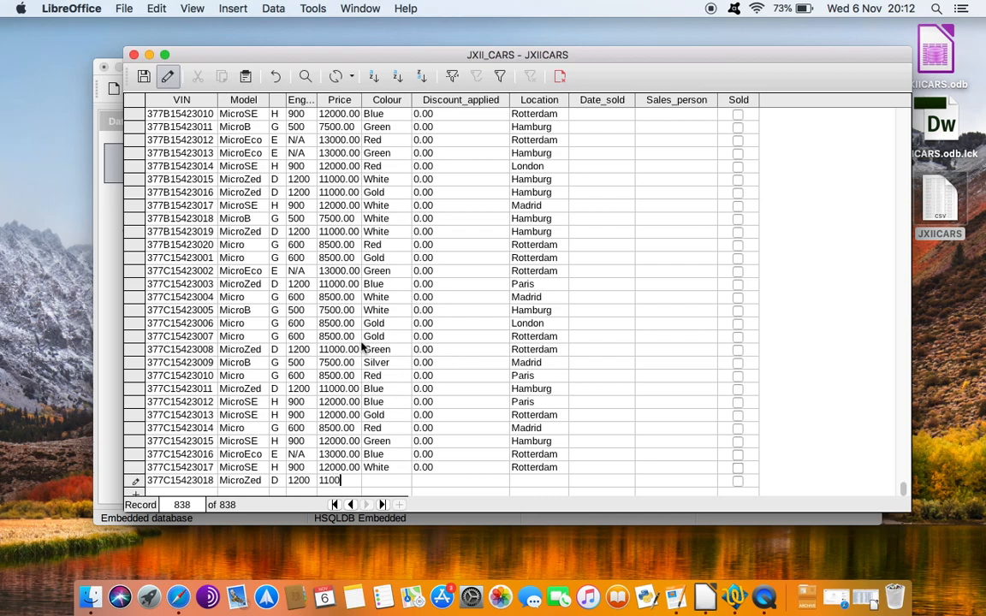
text(0)
key(Tab)
text(Red)
key(Tab)
key(Tab)
text(Madrid)
scroll(684, 457, down, 1)
click(181, 481)
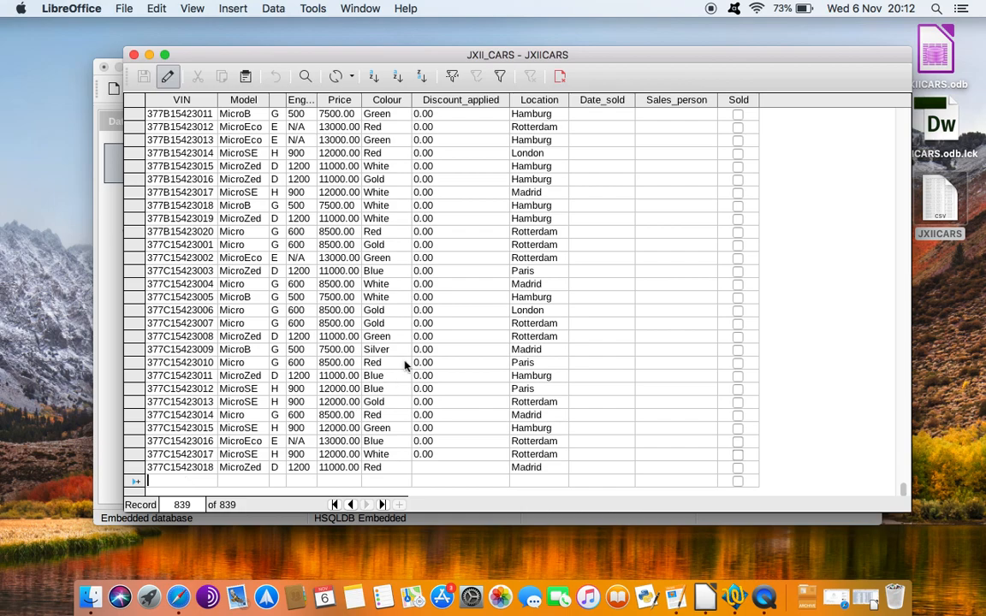
Step: Enter VIN 377C15423019 and Model MicroZed in the next new record
text(377C154)
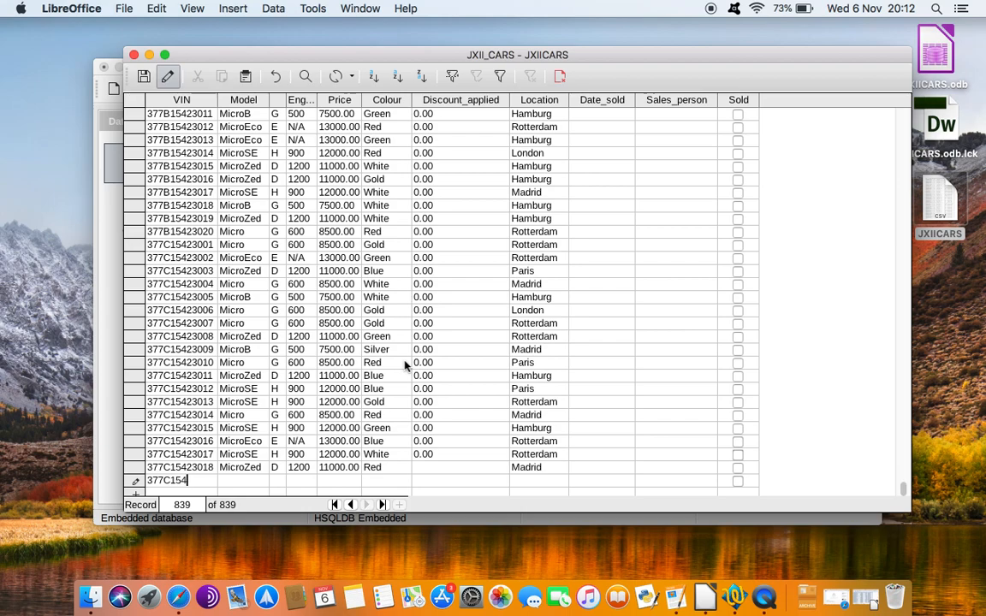
text(23019)
key(Tab)
text(MicroZed)
key(Tab)
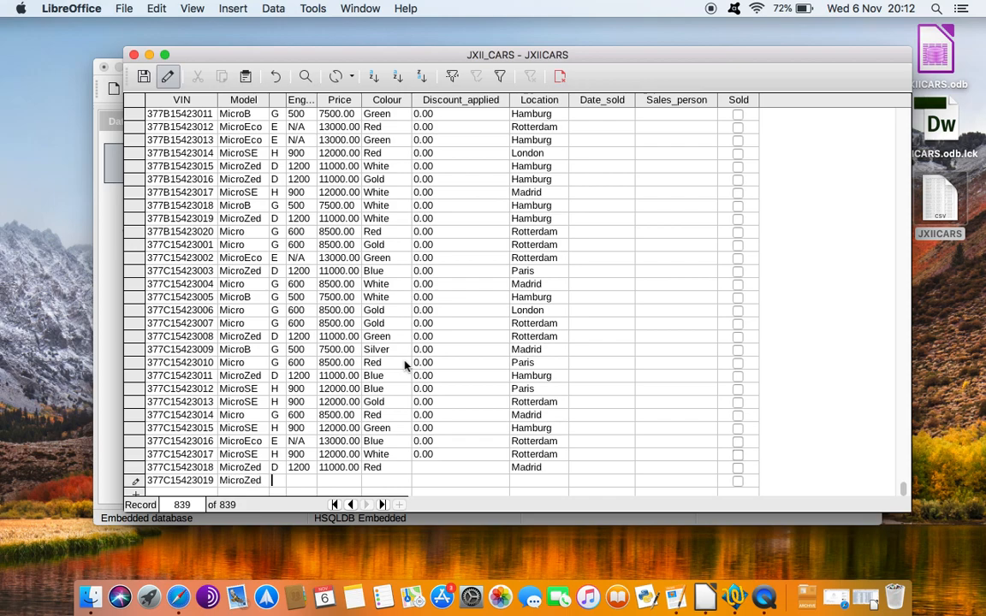
Step: Fill in the 377C15423019 record with Power D, Engine_size 1200, Price 11000.00, Colour Green and Location Paris, and store it by moving to the empty row
text(D)
key(Tab)
text(1200)
key(Tab)
text(11000.00)
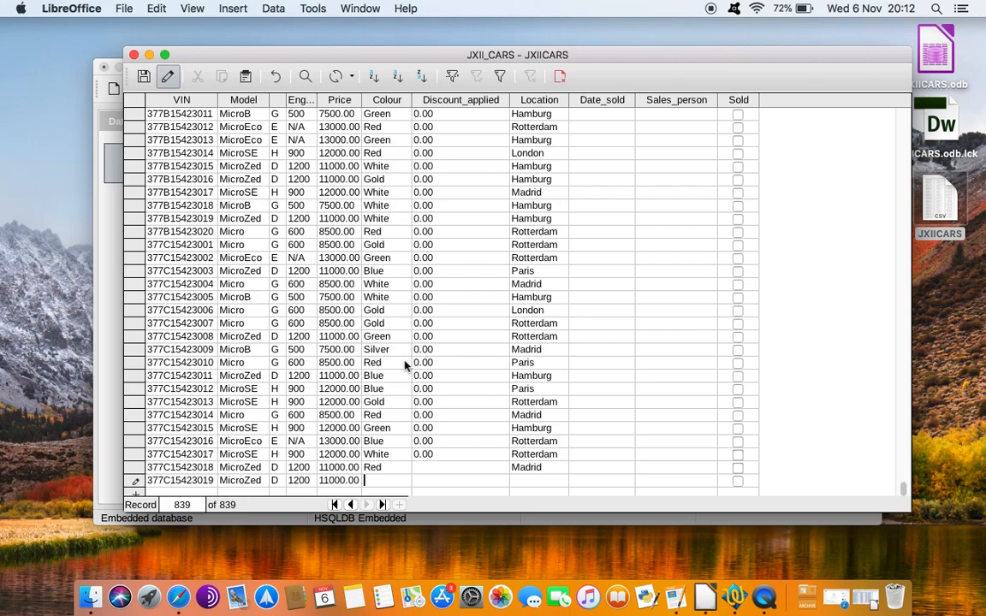
text(Green)
key(Tab)
key(Tab)
text(Paris)
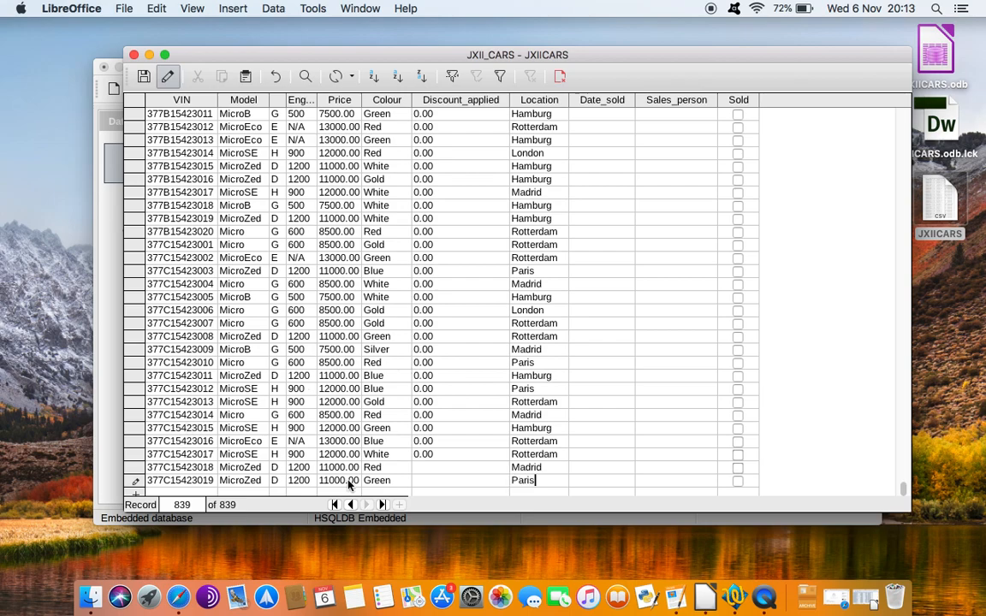
scroll(342, 479, down, 1)
click(191, 481)
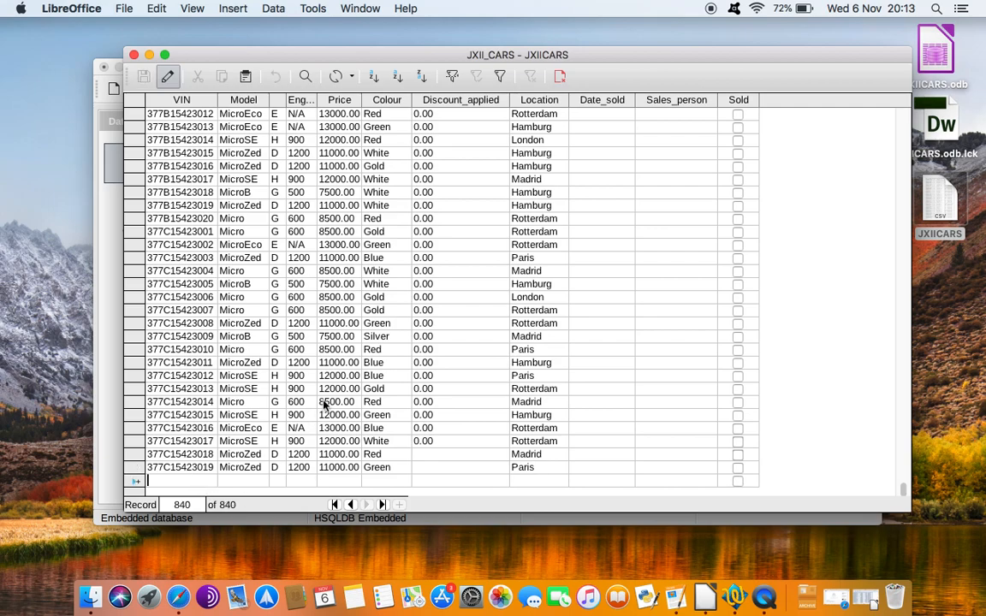
Step: Enter VIN 377C15423020, Model MicroZed and Power D in the next new record
text(377C1542)
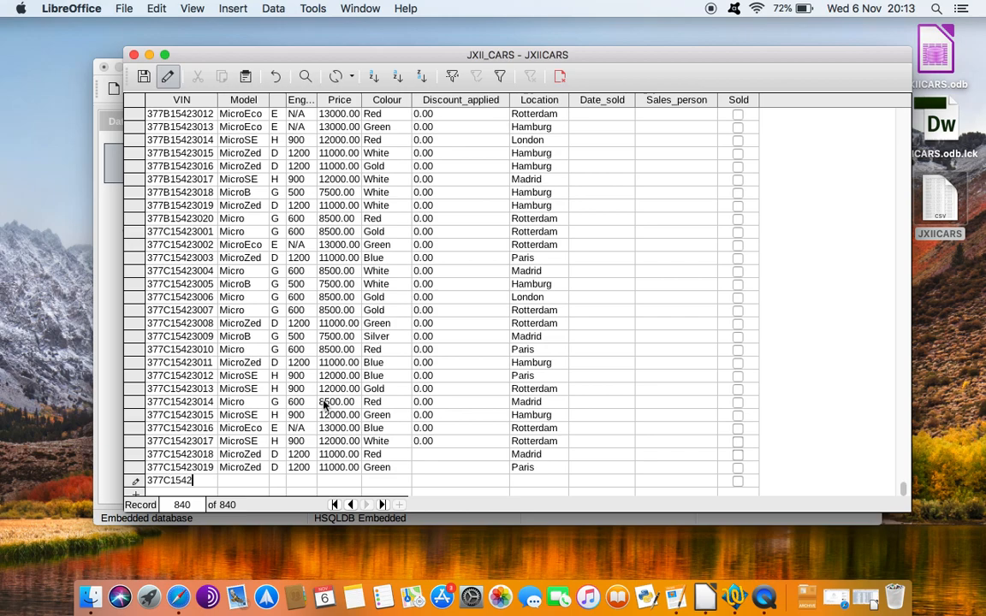
text(3)
text(0)
text(20)
text(Micro)
text(Zed)
text(D)
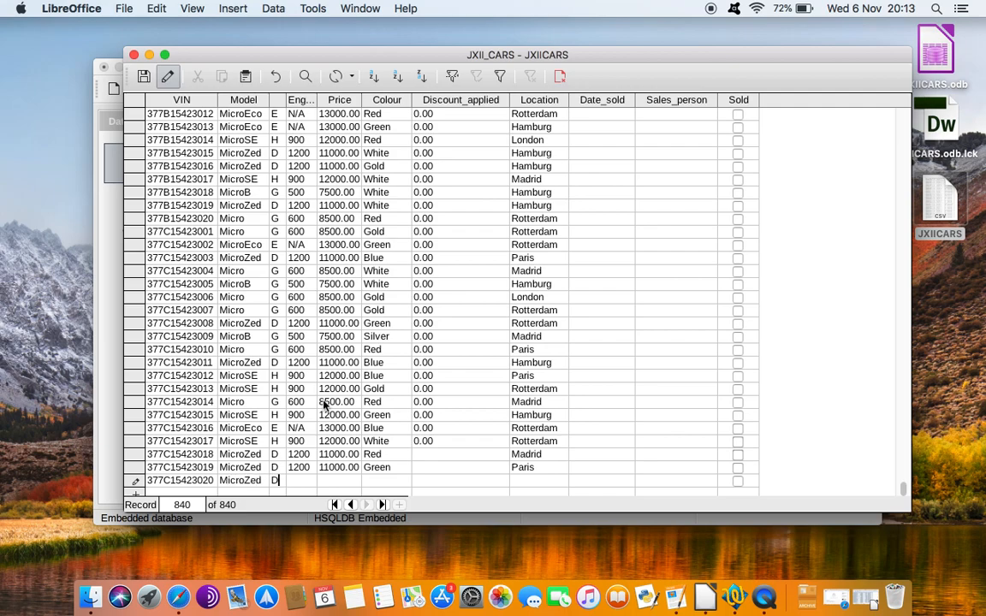
Step: Fill in the rest of the 377C15423020 record with Engine_size 1200, Price 11000.00, Colour Gold and Location Hamburg, leaving Discount_applied empty
key(Tab)
text(1200)
click(345, 478)
text(11000.00 )
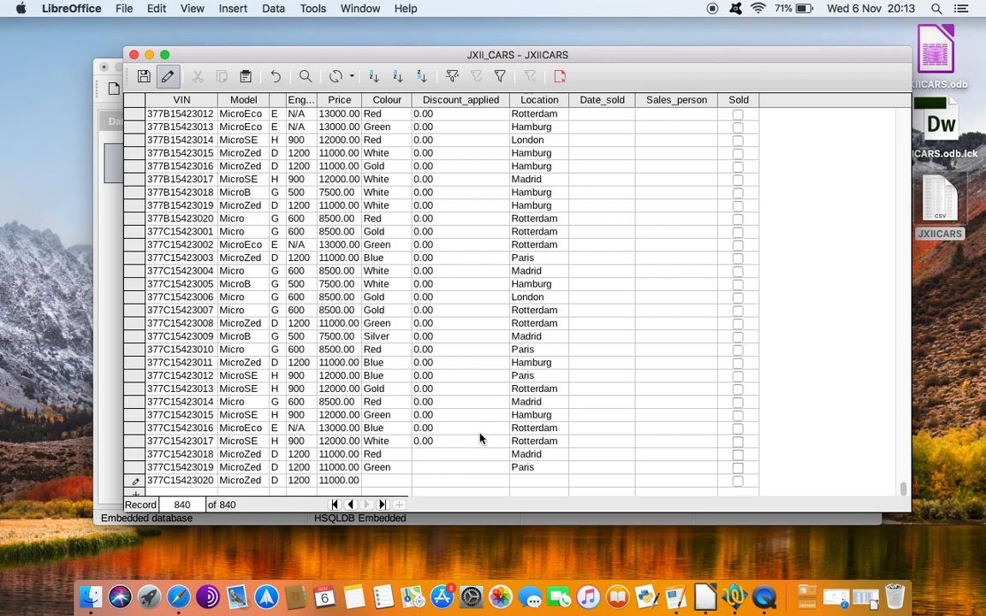
text(Gold)
key(Tab)
key(Tab)
text(Hamburg)
key(Tab)
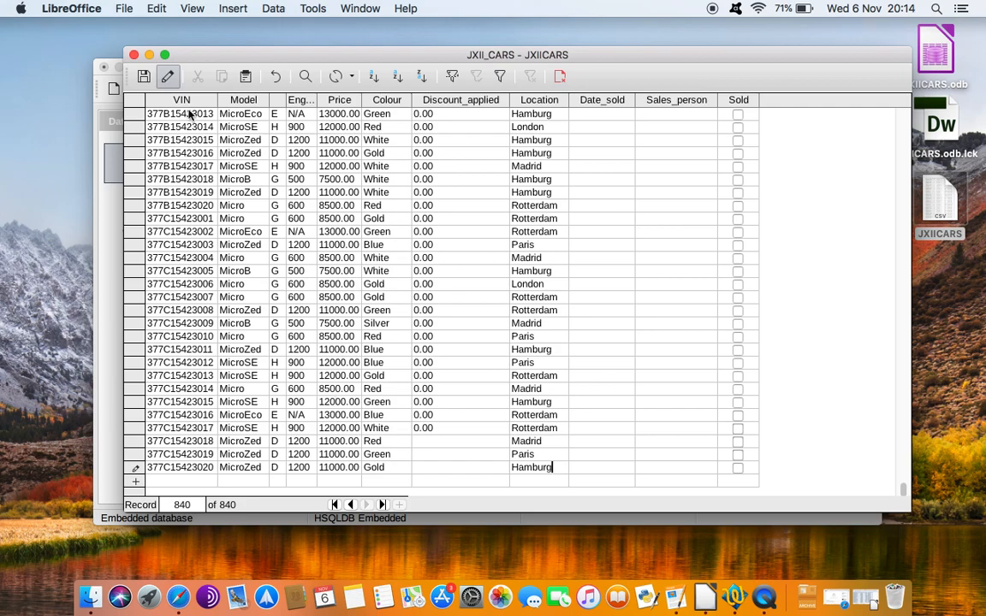
Step: Save the 377C15423020 record, close the JXII_CARS table data and return to the JXIICARS.odb database window
click(146, 77)
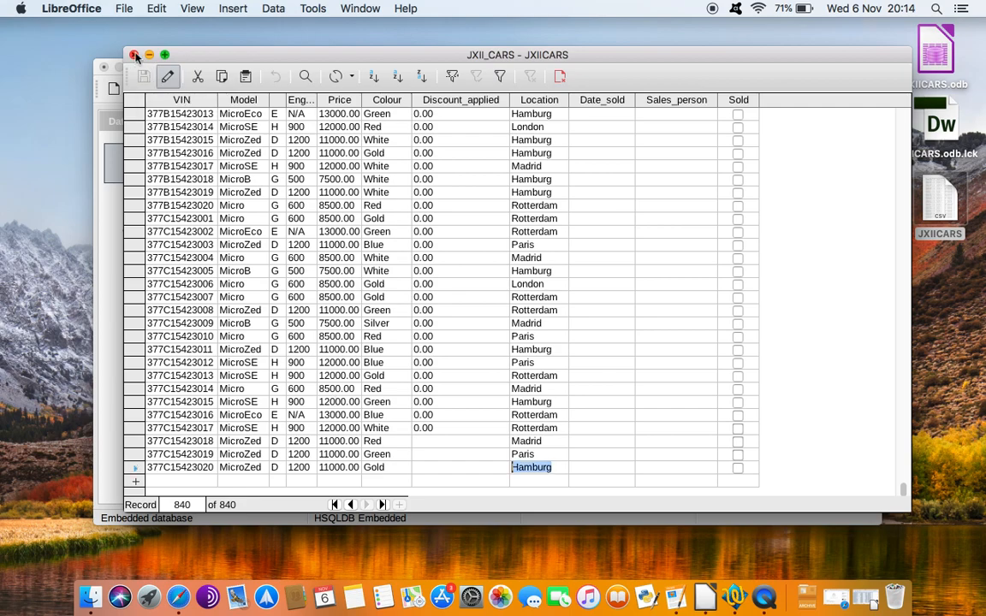
click(133, 55)
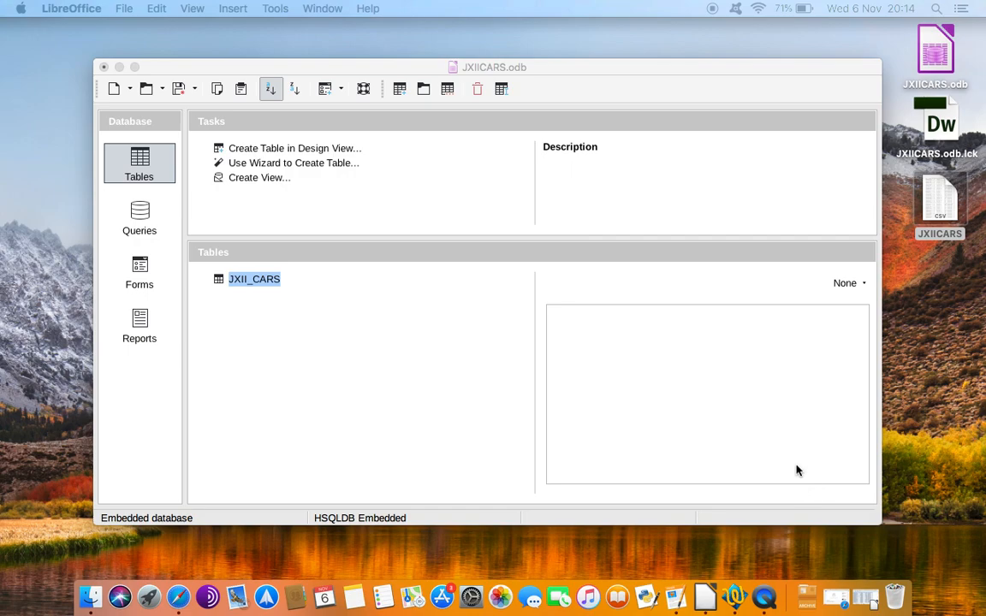
click(677, 67)
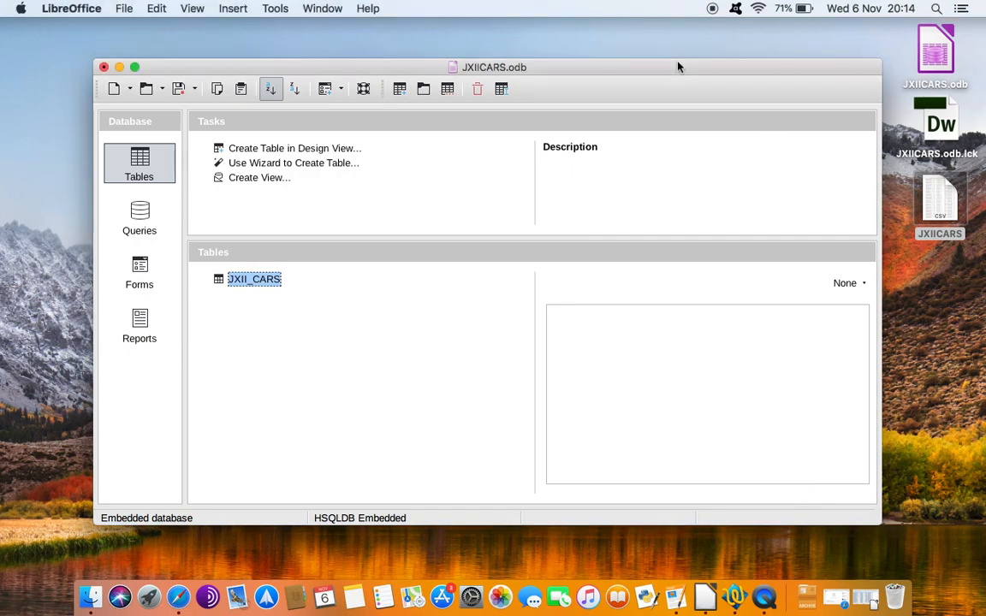